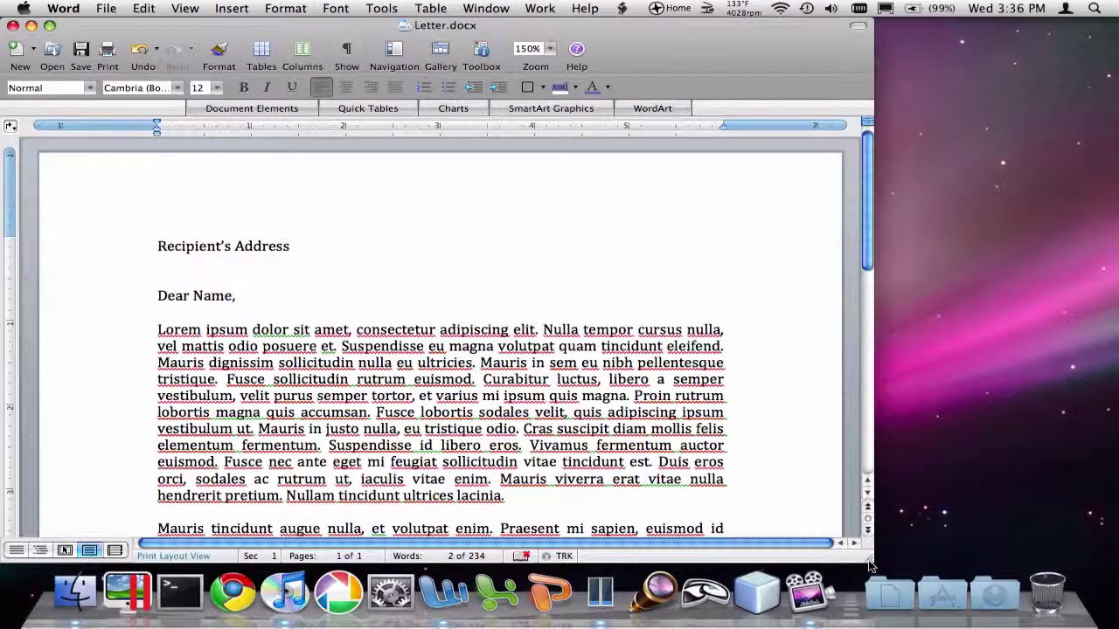
Widen the document window slightly and scroll through the letter to review it.
drag(872, 567, 874, 568)
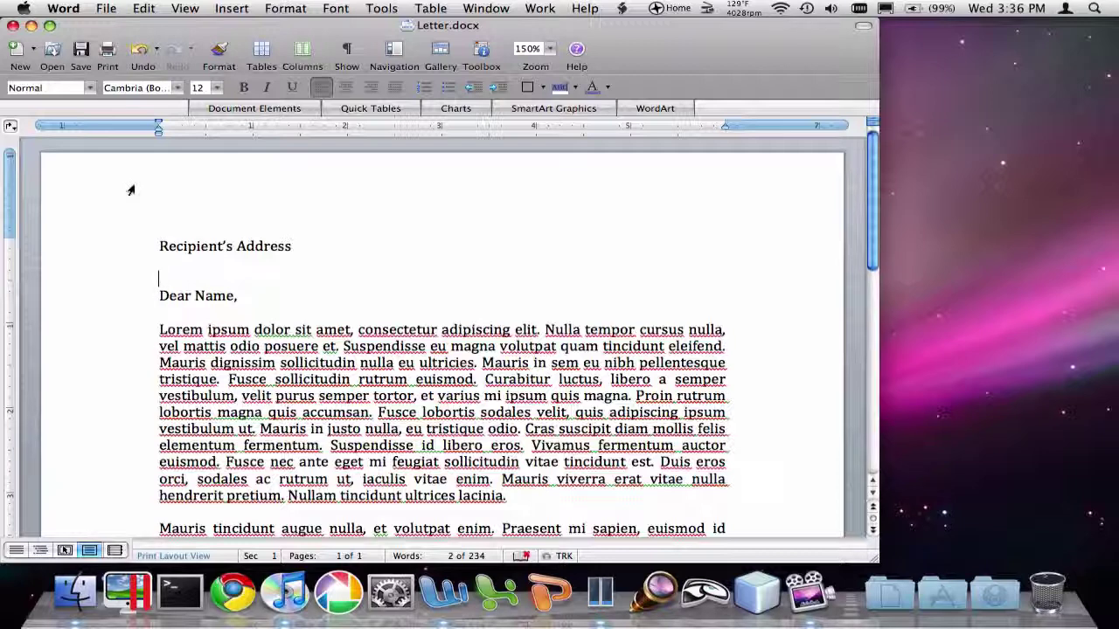
scroll(268, 264, down, 5)
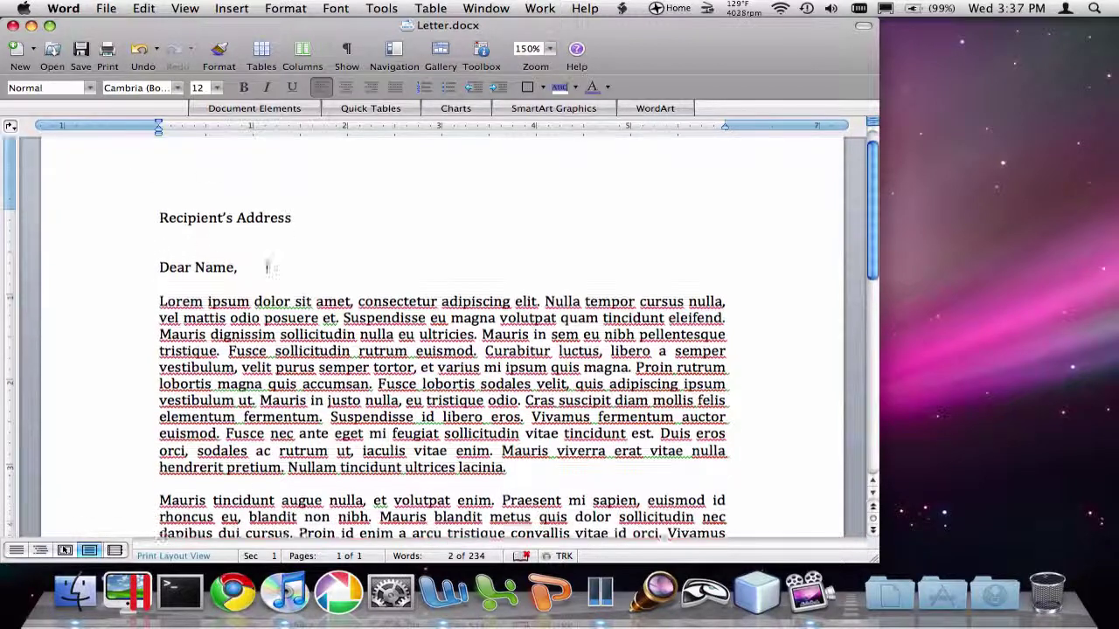
scroll(269, 269, down, 7)
scroll(268, 268, down, 3)
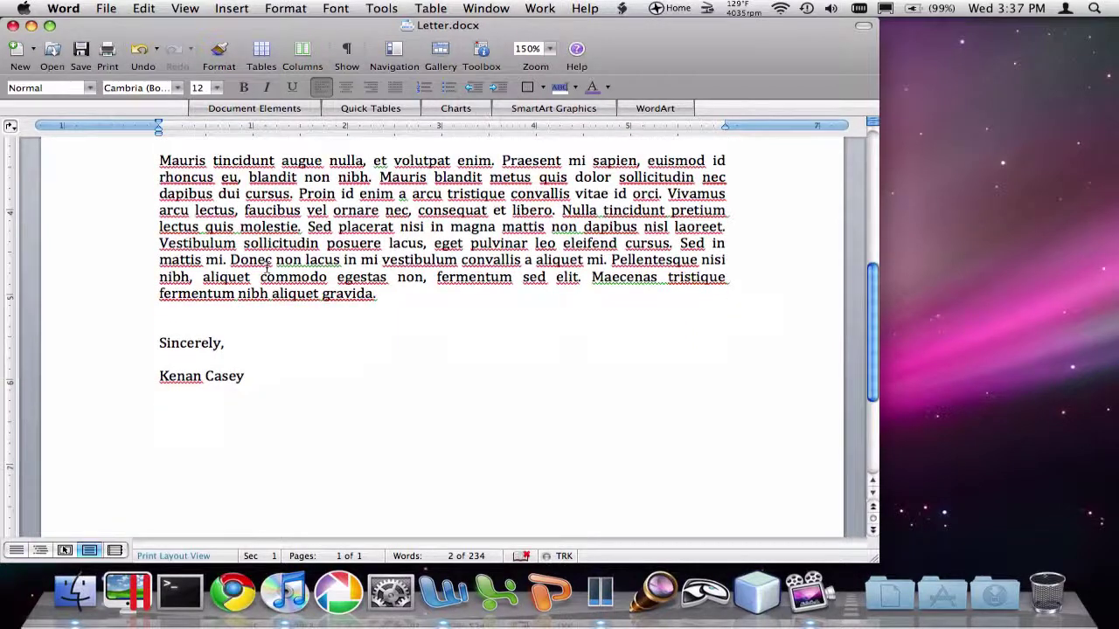
scroll(269, 266, up, 2)
scroll(267, 267, up, 7)
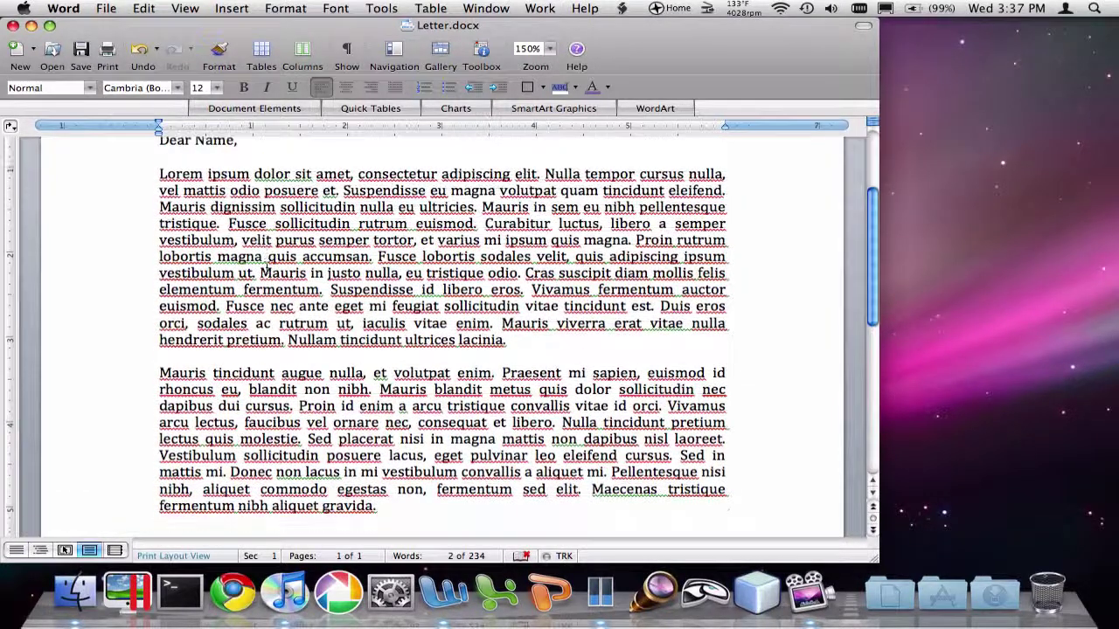
scroll(266, 266, up, 5)
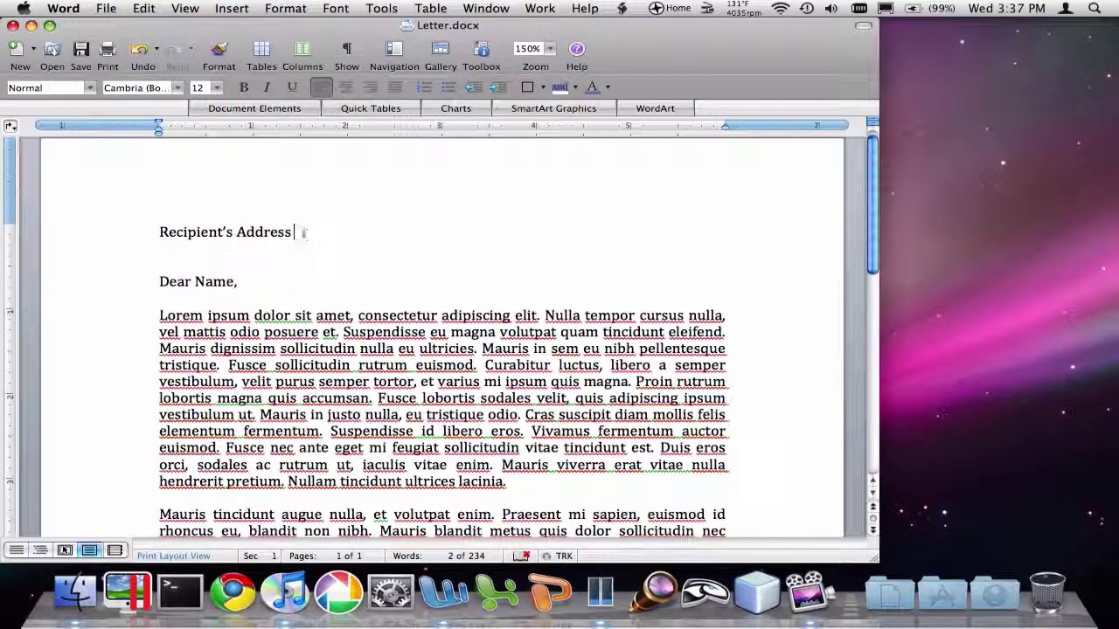
Toggle bold on the Recipient's Address line and the greeting's word Name, then remove it.
drag(293, 233, 157, 237)
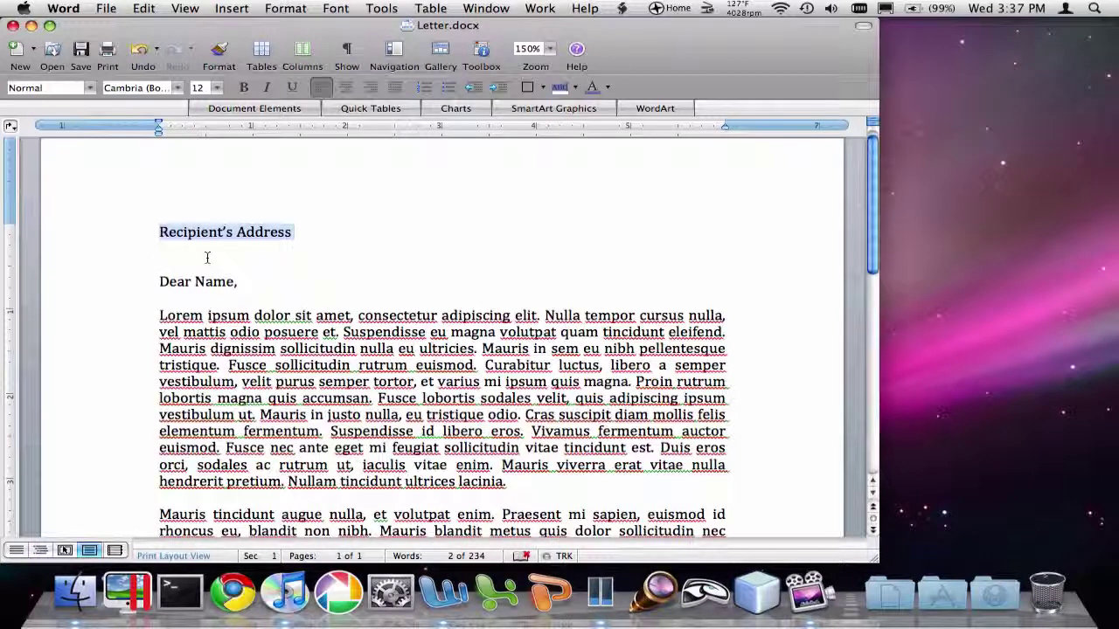
key(super+b)
double_click(218, 281)
key(super+b)
click(272, 281)
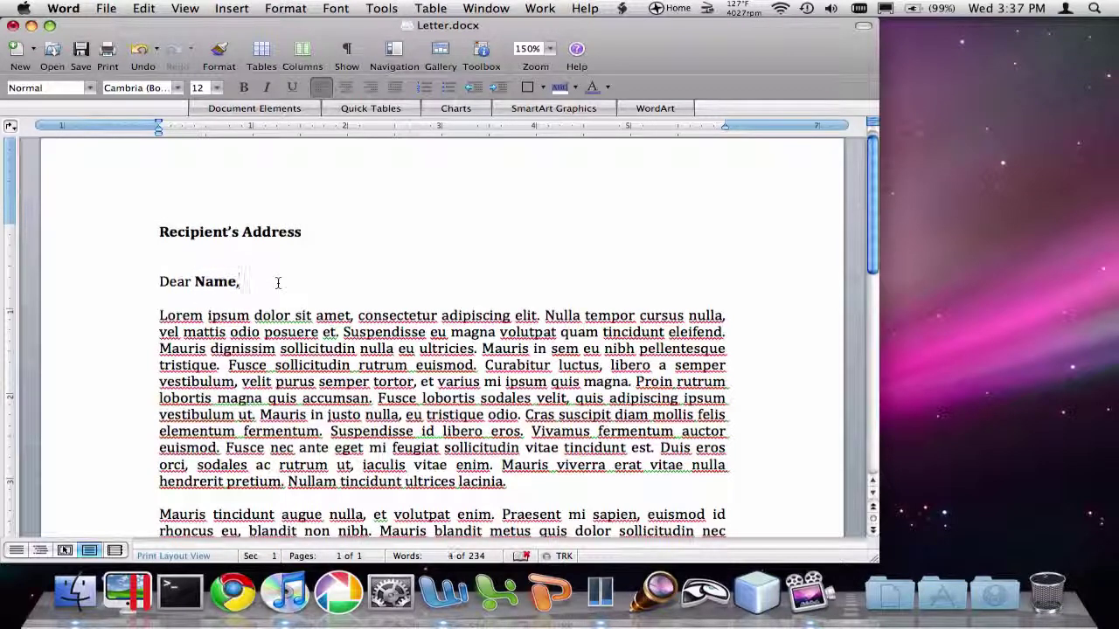
drag(272, 281, 155, 233)
key(super+b)
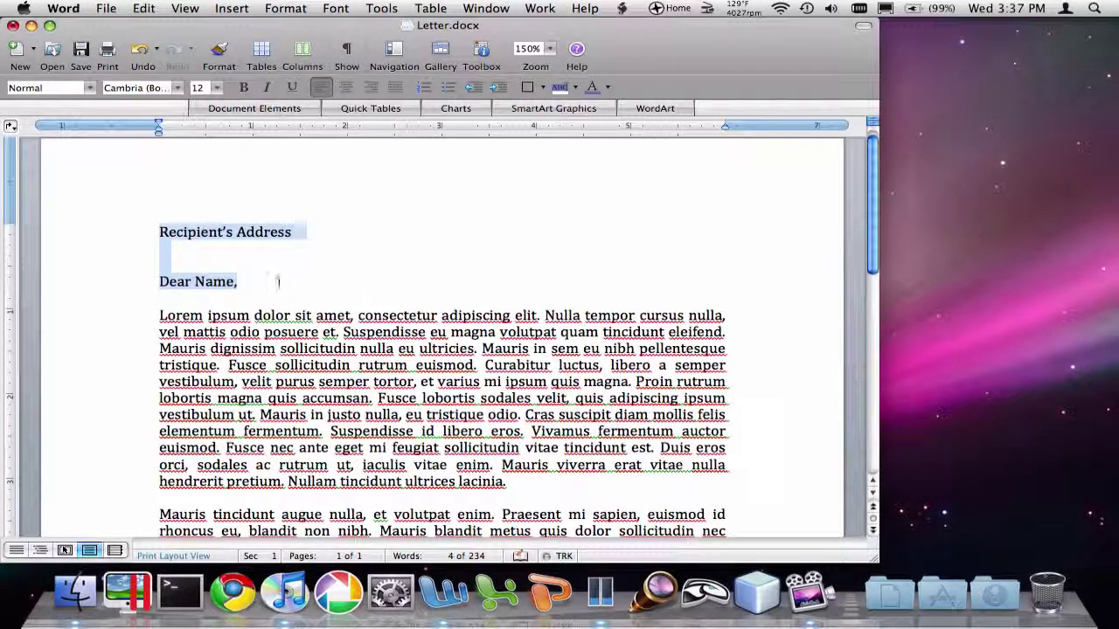
click(273, 280)
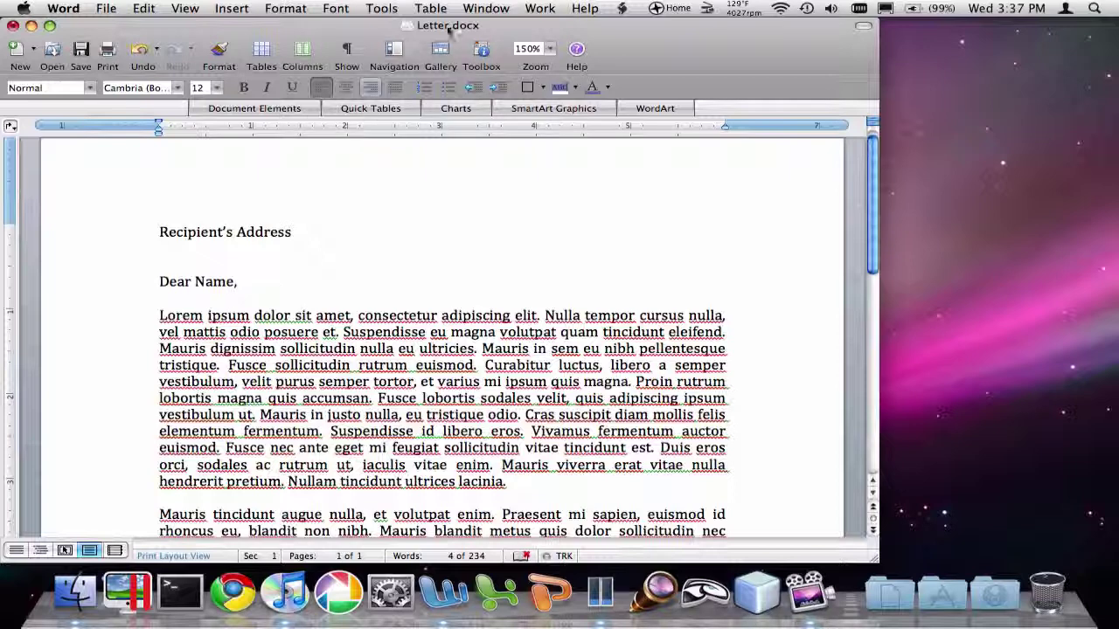
In Tools > Mail Merge Manager, create a new Form Letters merge from the letter.
click(386, 9)
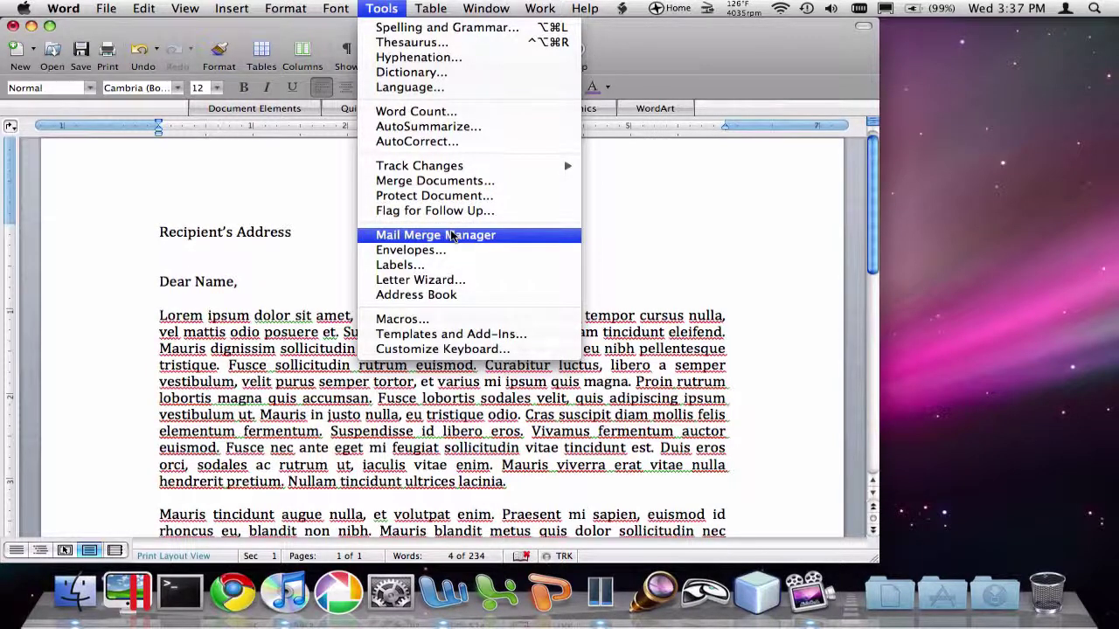
click(450, 235)
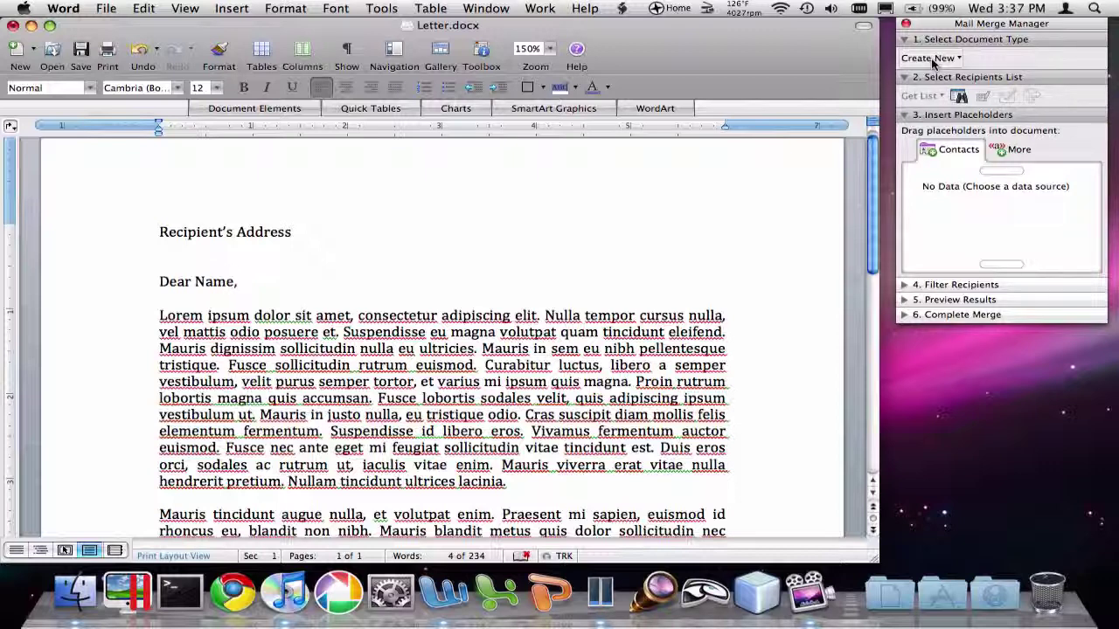
click(932, 59)
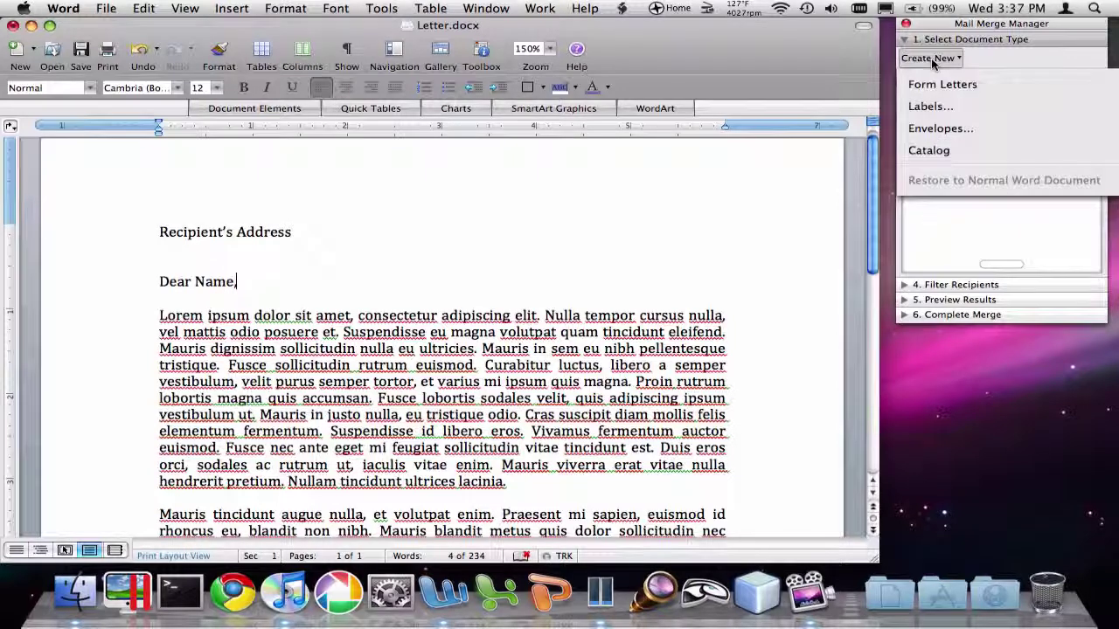
click(987, 84)
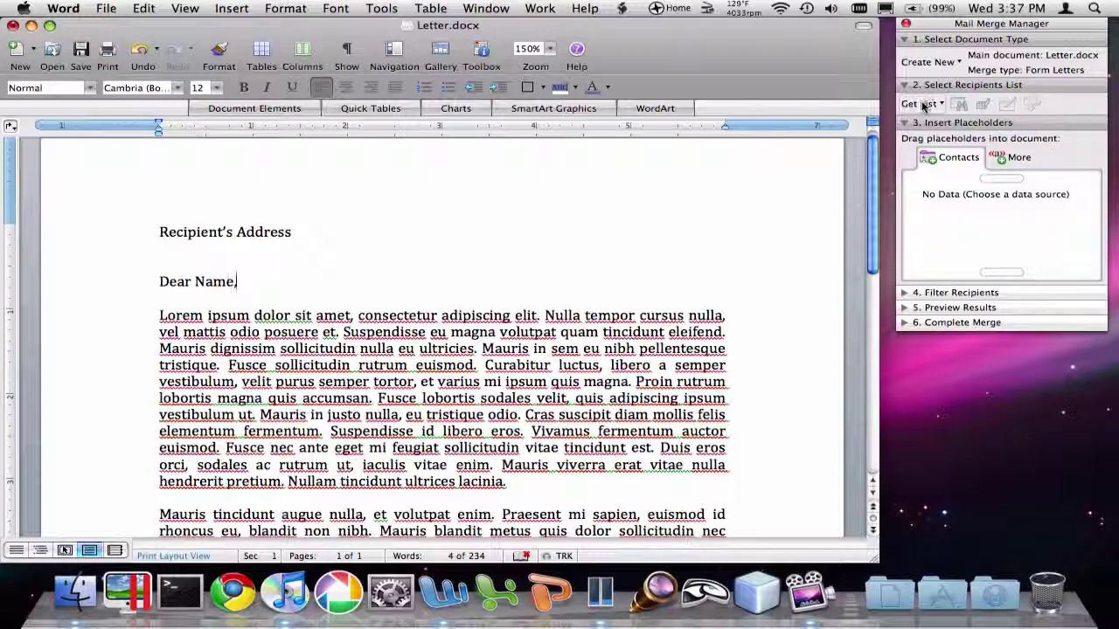
Start a new recipient data source and remove the Title field from its header row.
click(924, 105)
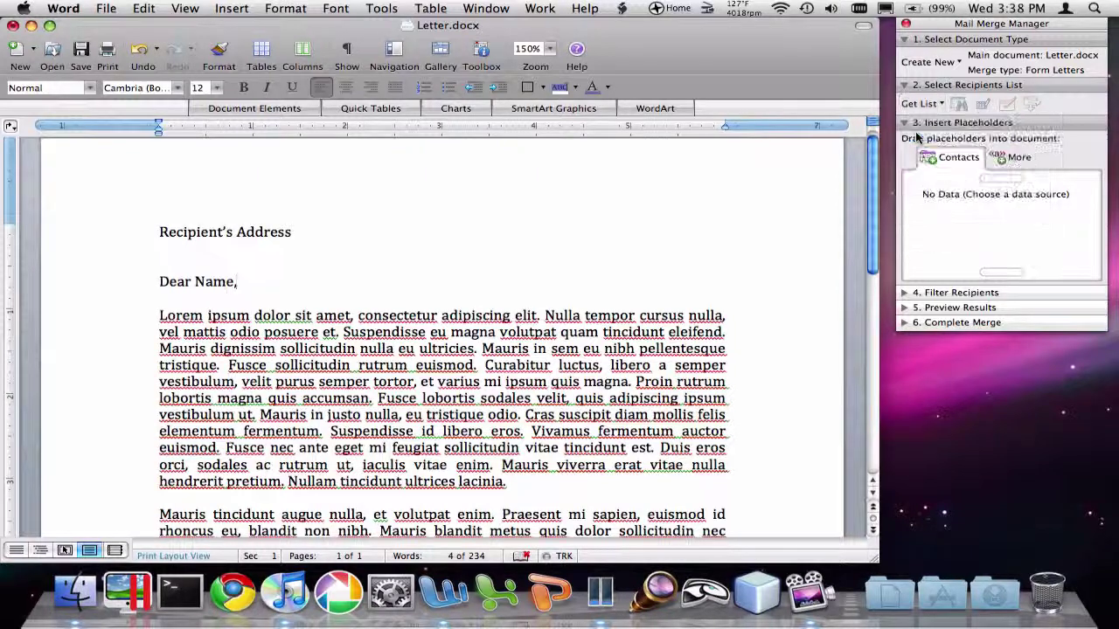
click(917, 132)
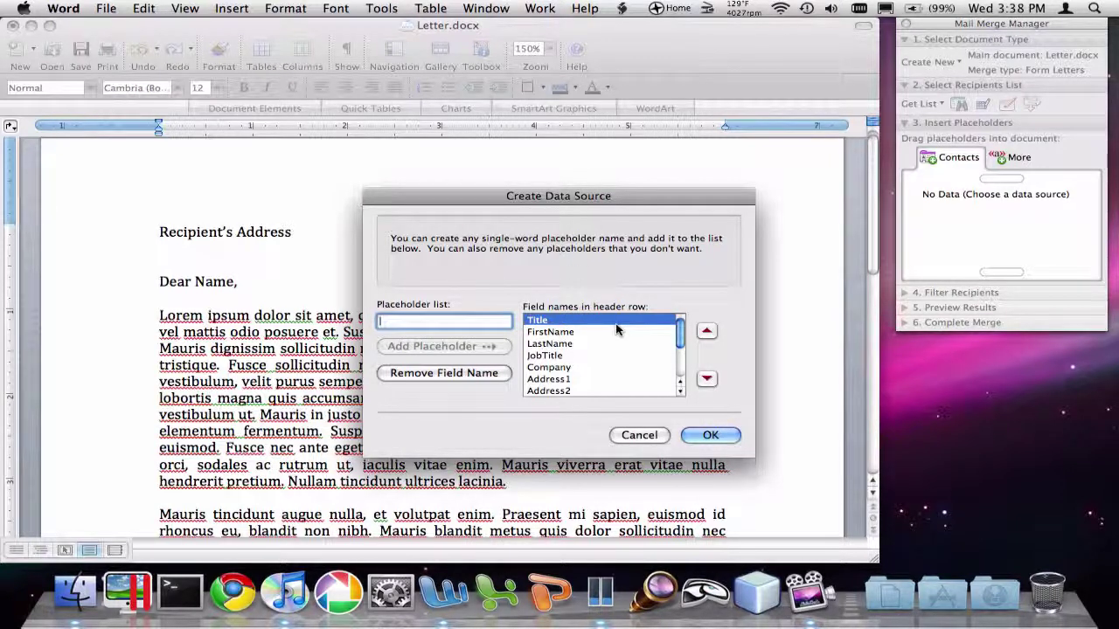
mouse_move(681, 335)
mouse_down()
mouse_move(680, 369)
mouse_move(681, 325)
mouse_up()
click(671, 321)
click(495, 372)
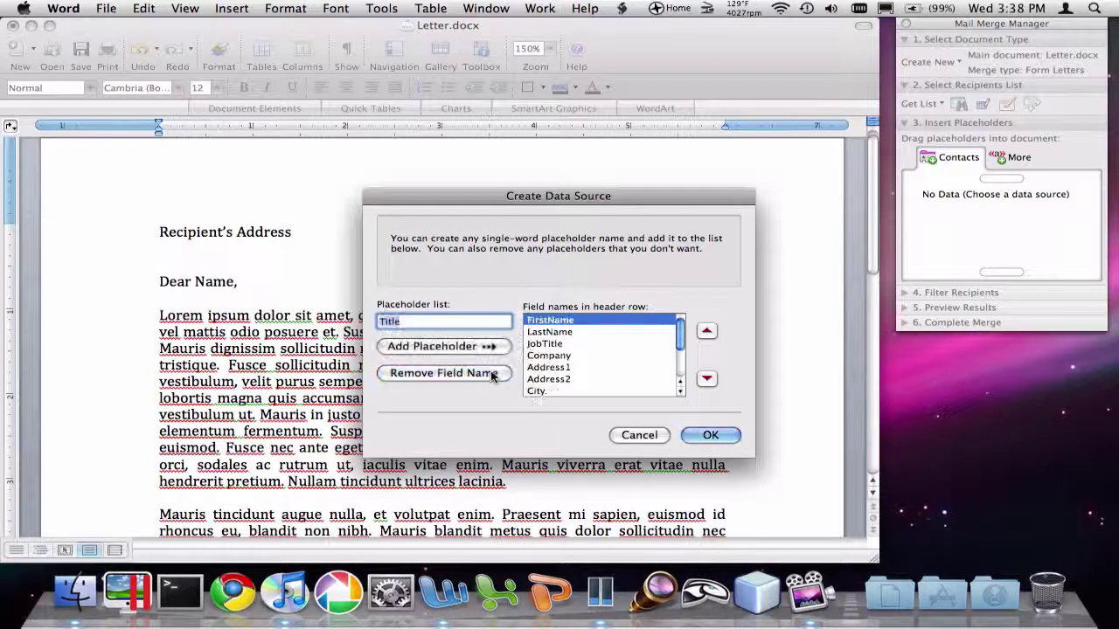
Remove the JobTitle, Company, HomePhone and WorkPhone fields from the header row.
click(563, 356)
click(545, 344)
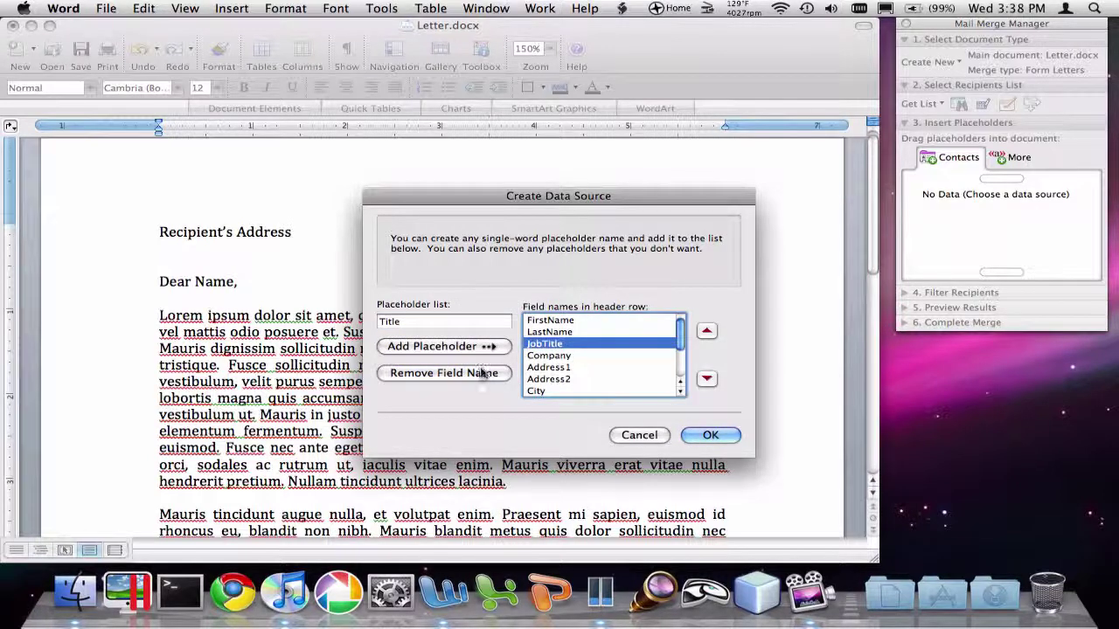
click(480, 373)
click(466, 377)
click(542, 387)
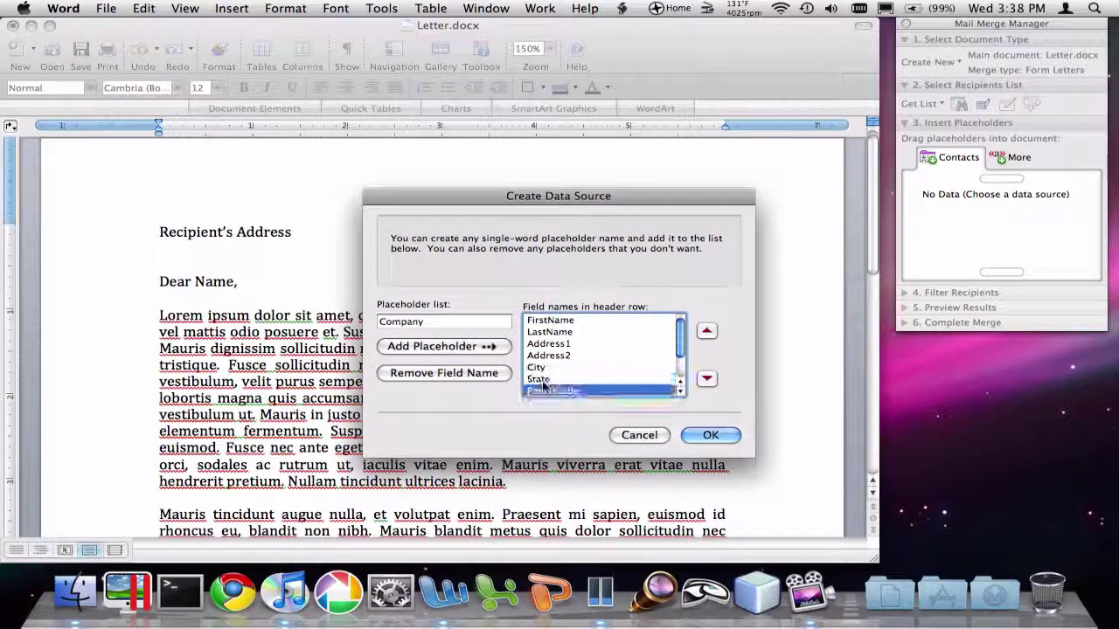
key(Down)
key(Down)
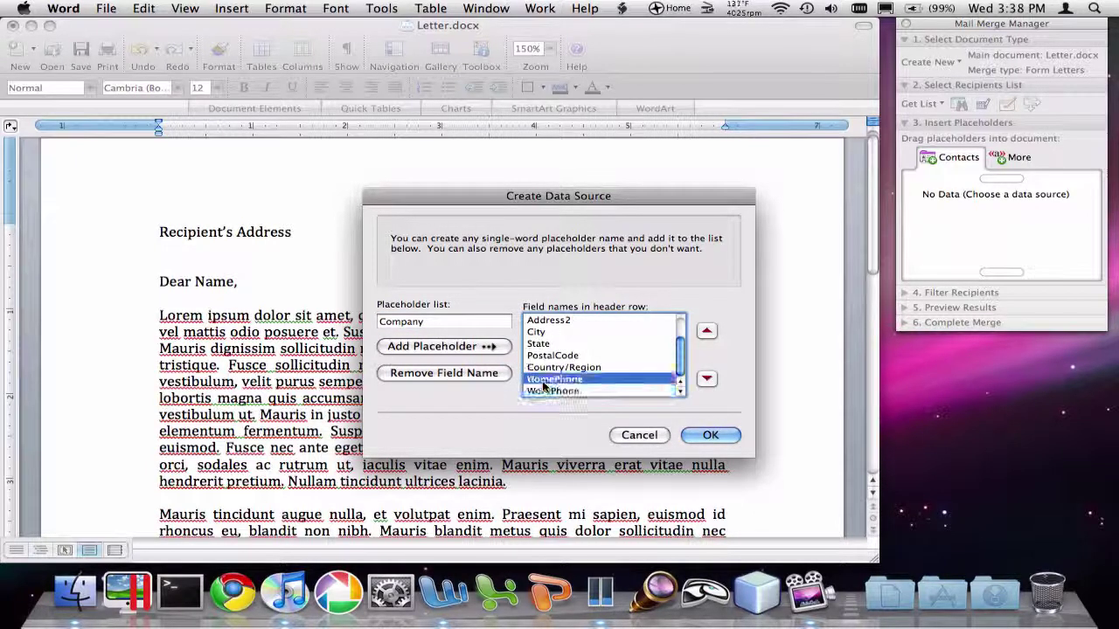
click(468, 377)
click(544, 393)
click(458, 374)
scroll(569, 376, up, 2)
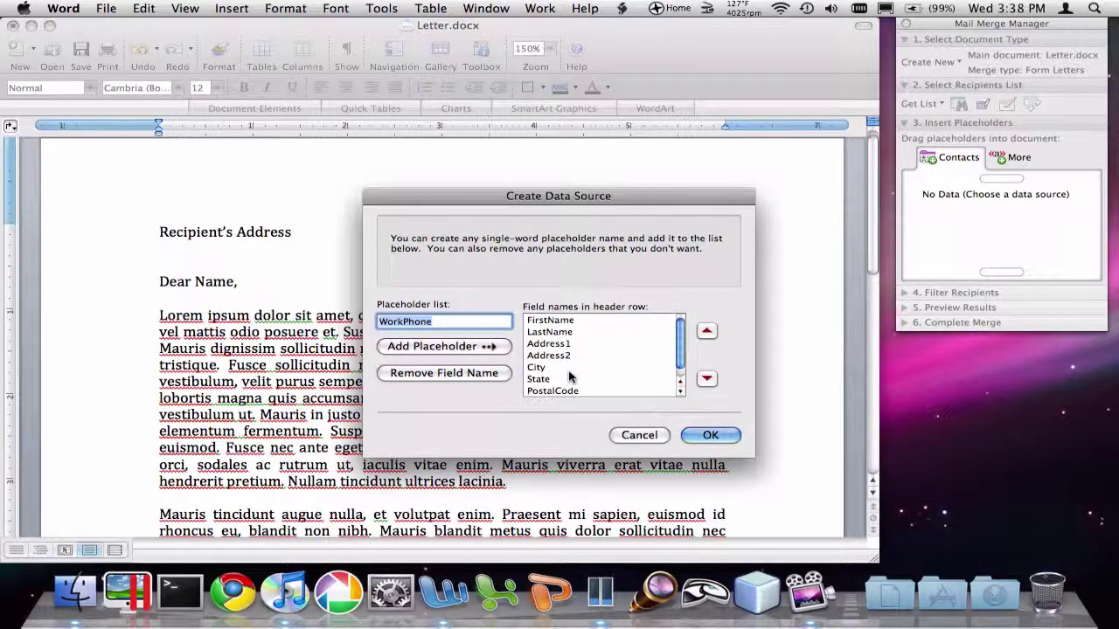
Confirm the trimmed field list and save the data source as Contact List.docx.
click(710, 435)
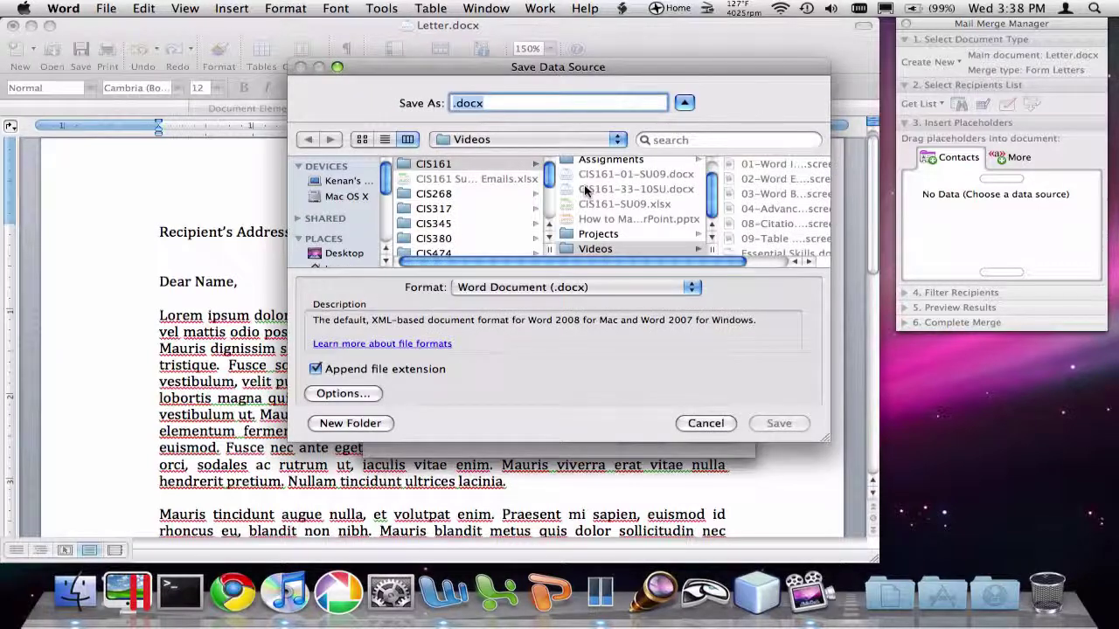
key(Left)
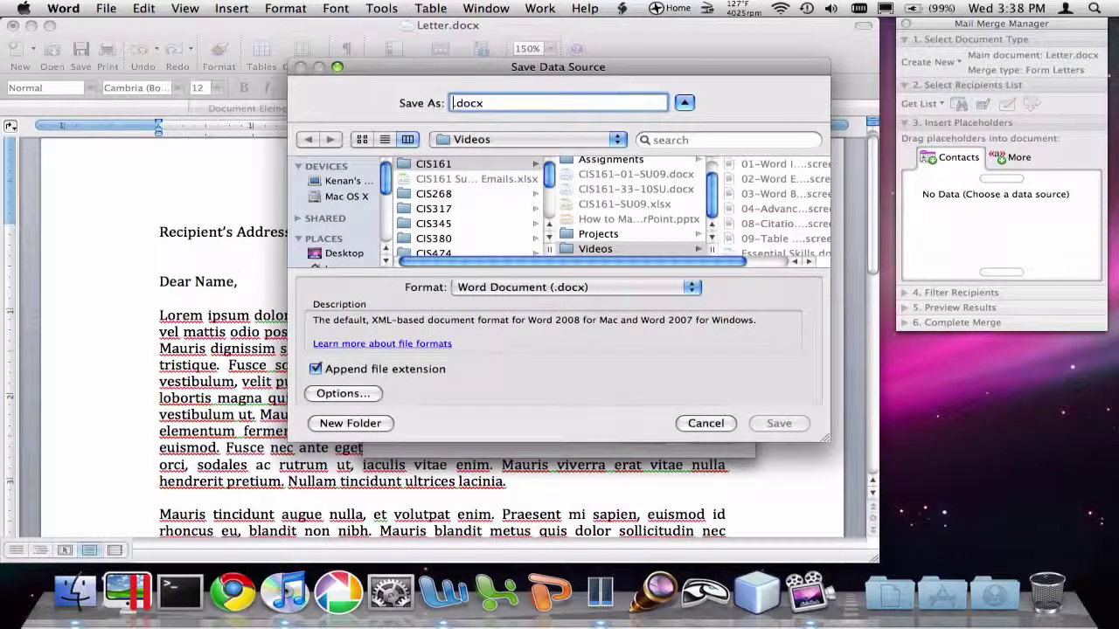
text(Contact List)
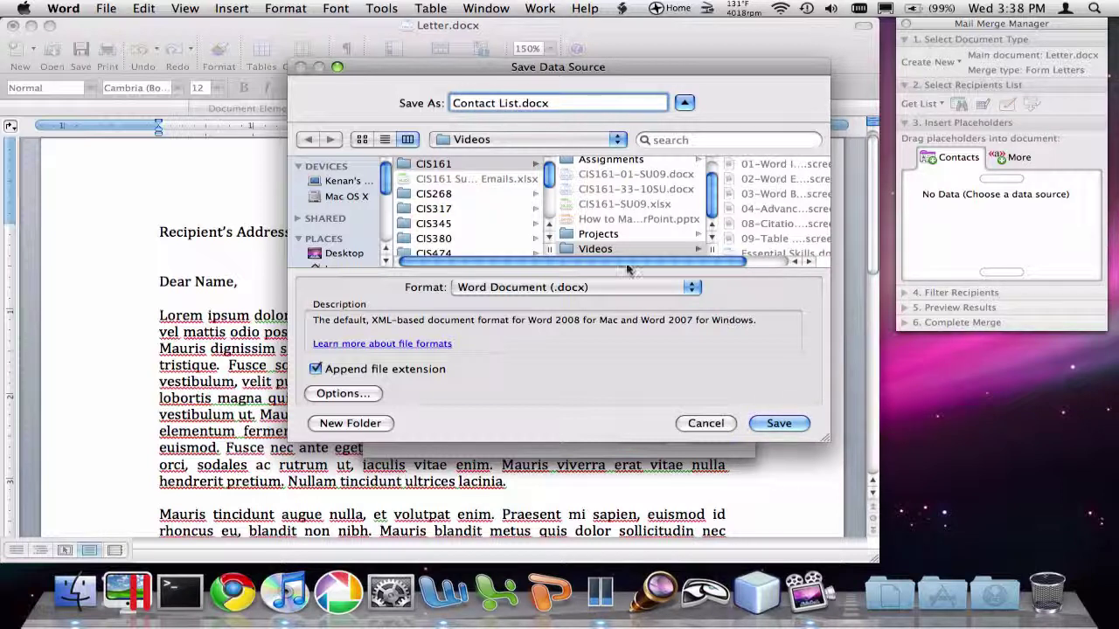
click(782, 427)
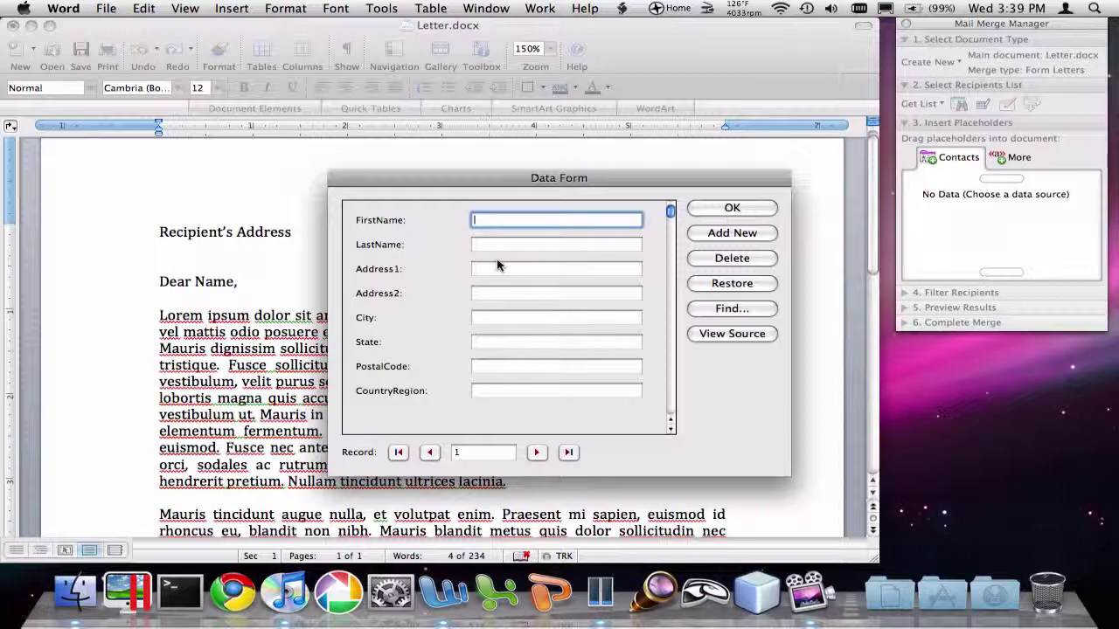
Enter the first contact's first and last name, street, city, state and postal code.
key(Tab)
key(Tab)
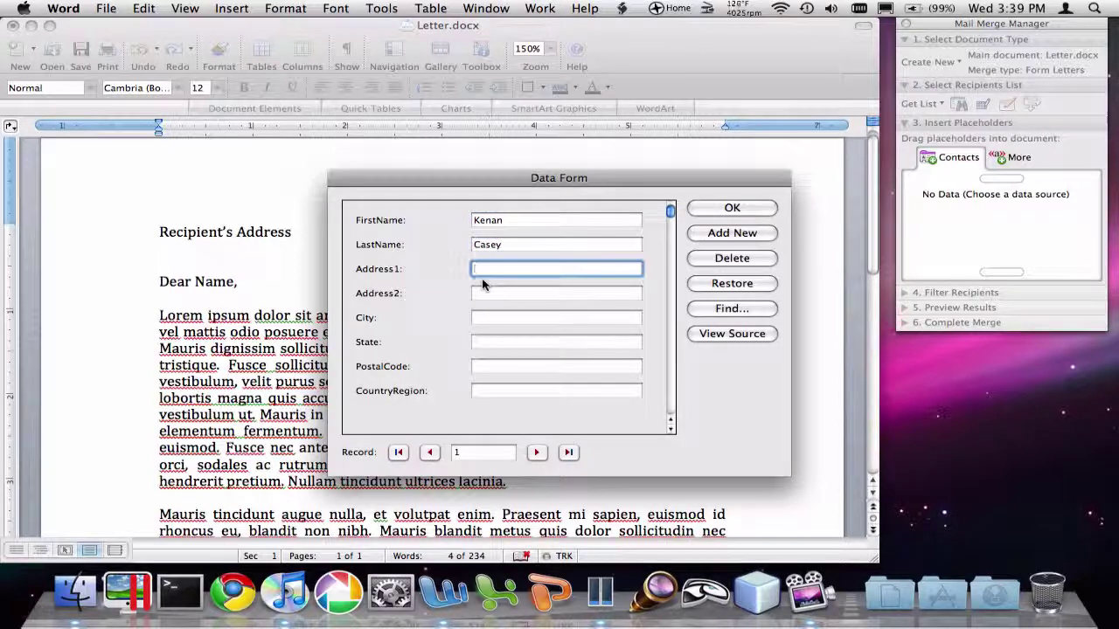
key(Tab)
key(Tab)
text(Henderson)
key(Tab)
text(TN)
key(Tab)
text(3840)
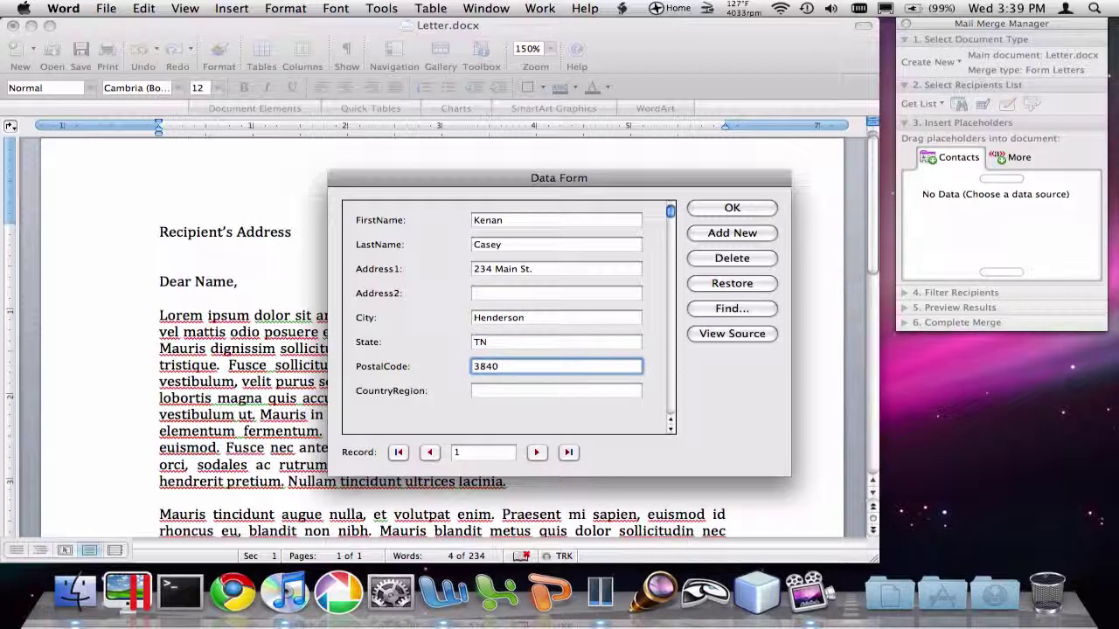
click(486, 367)
text(3)
Add a second record with that contact's name, street address, city and state.
click(735, 234)
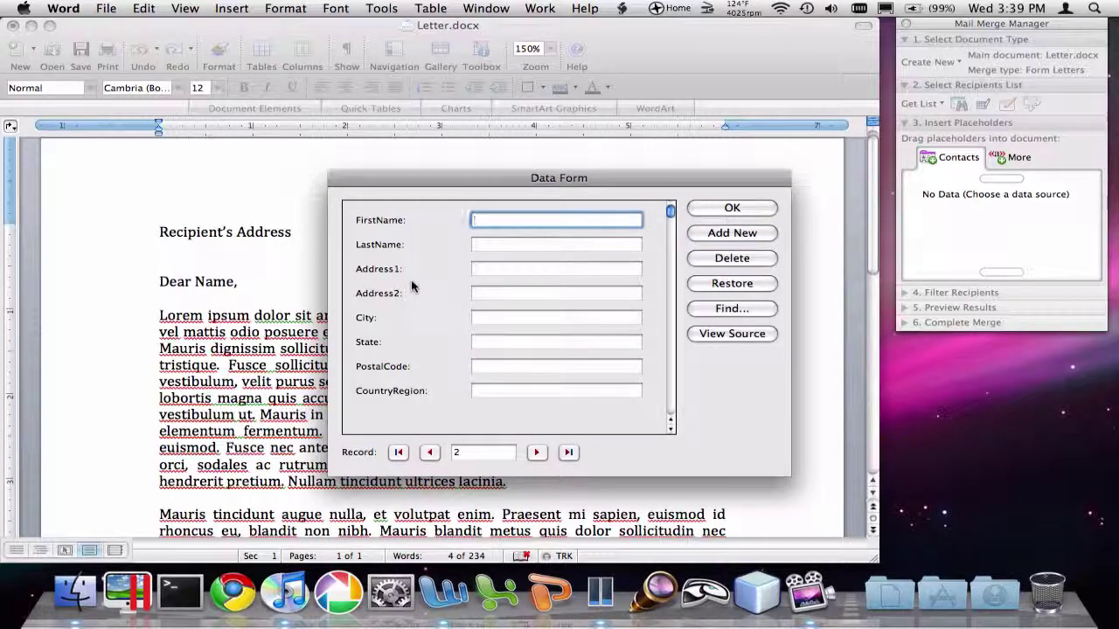
text(Ashley)
key(Tab)
key(Tab)
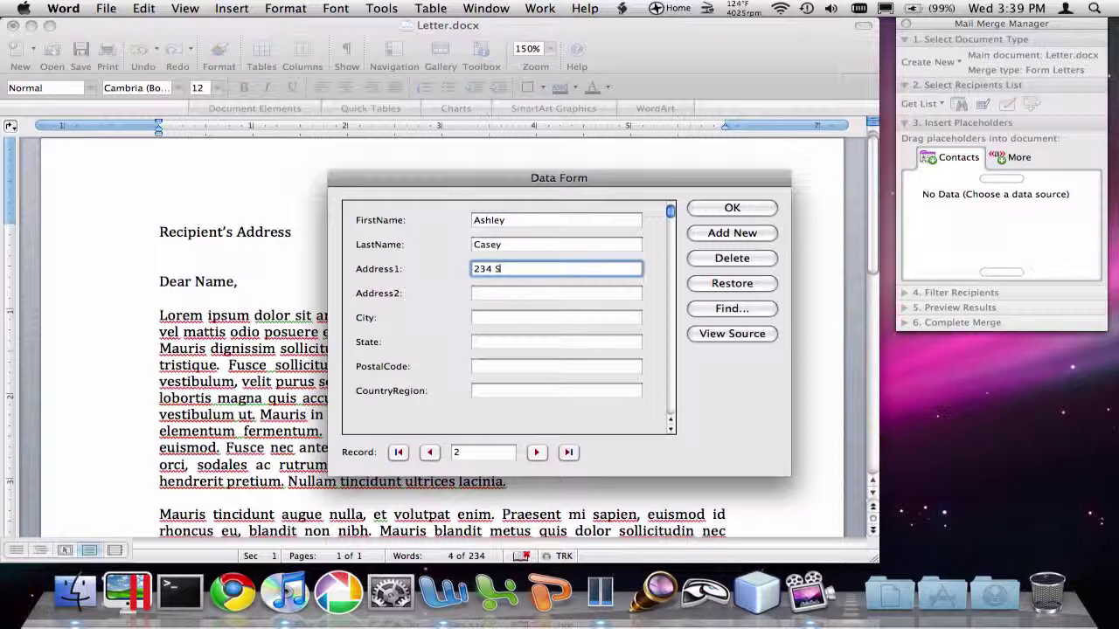
key(BackSpace)
text(Ave.)
click(556, 317)
text(Henderson)
click(556, 342)
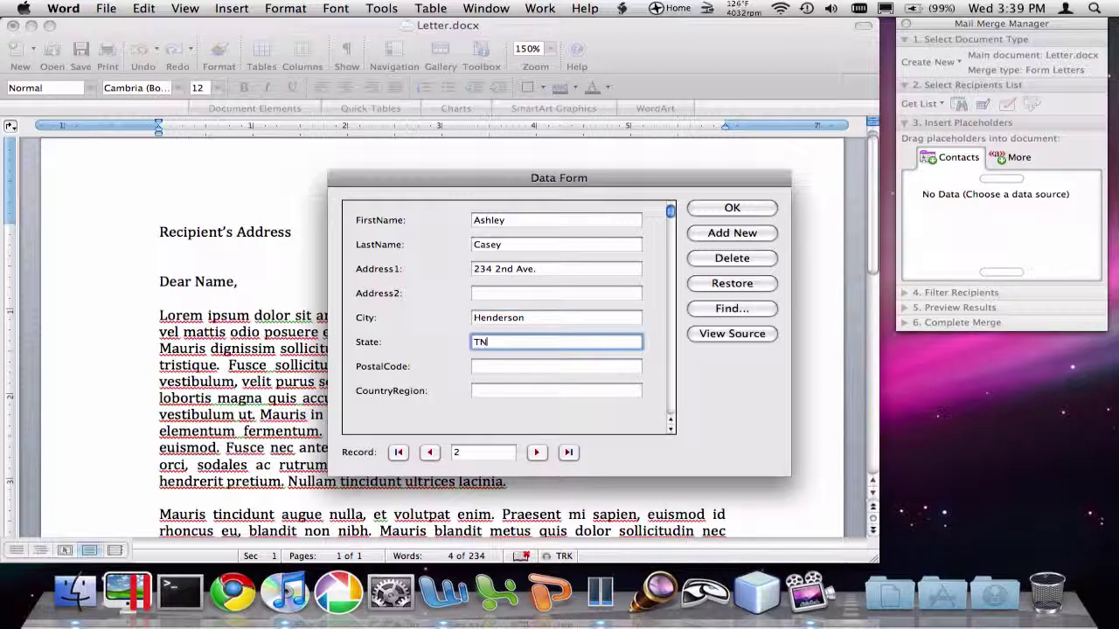
Add a third record with the contact's first and last name, street, city and postal code.
click(730, 233)
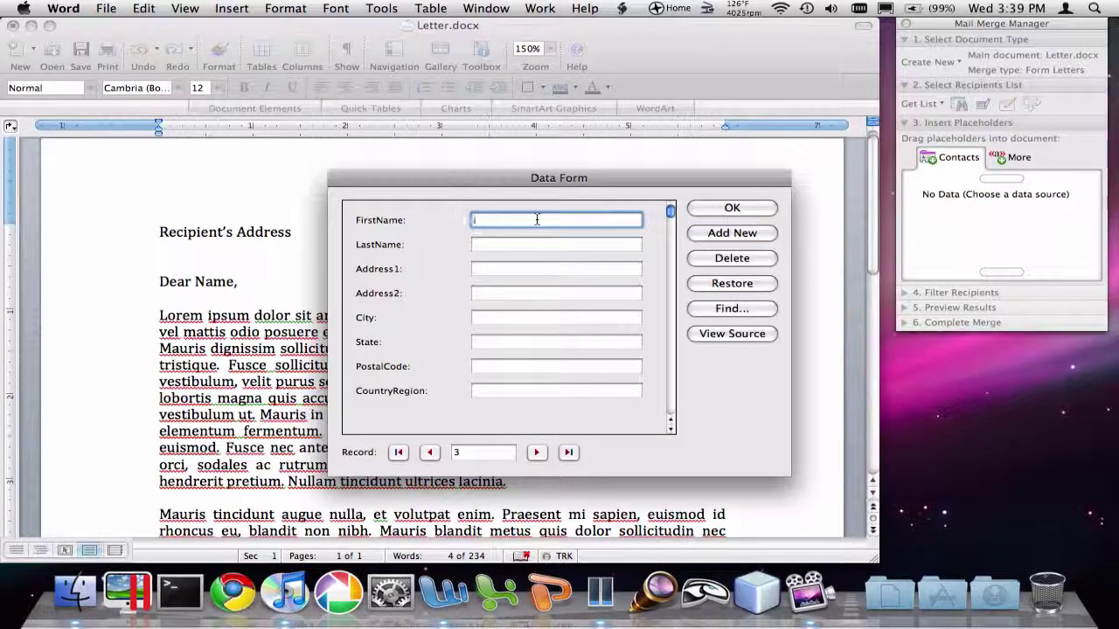
text(Joe)
key(Tab)
text(Doe)
key(Tab)
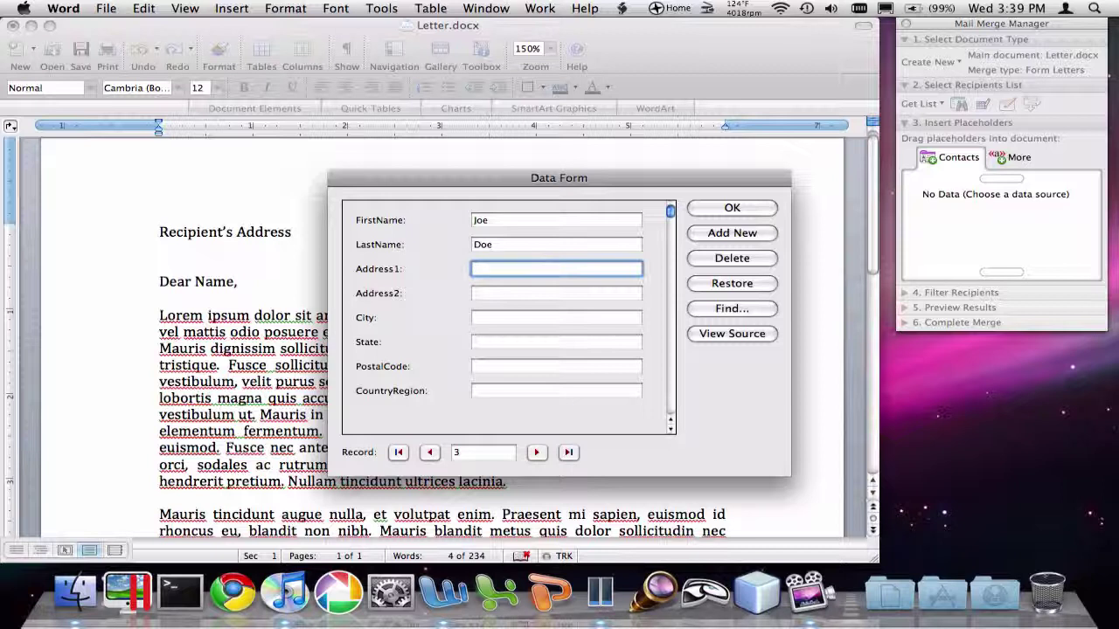
key(Tab)
key(Tab)
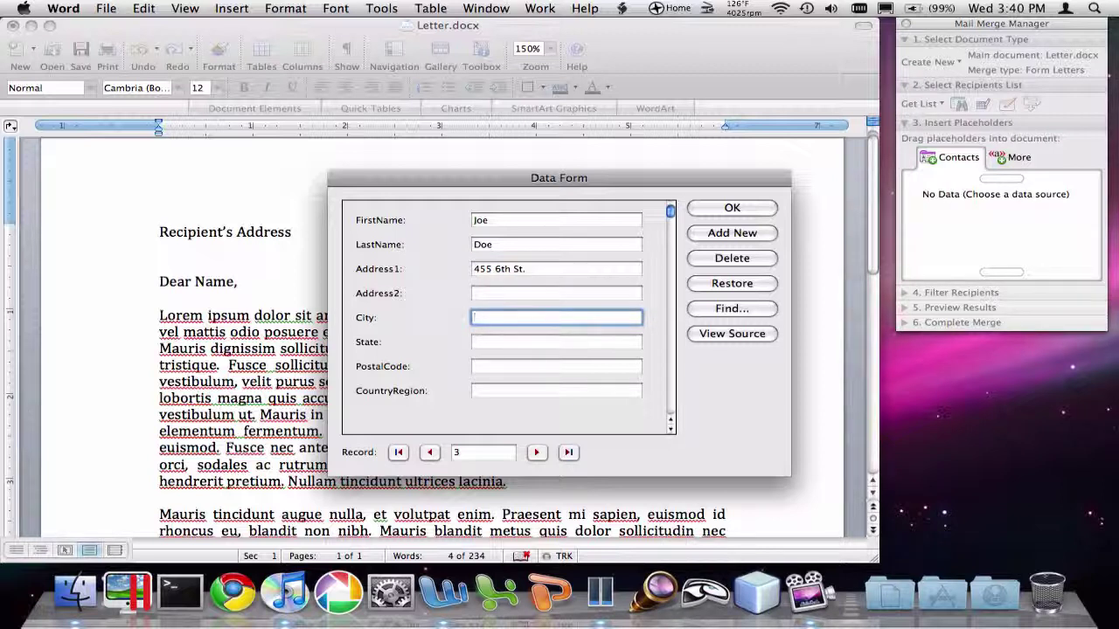
text(Opelika)
key(Tab)
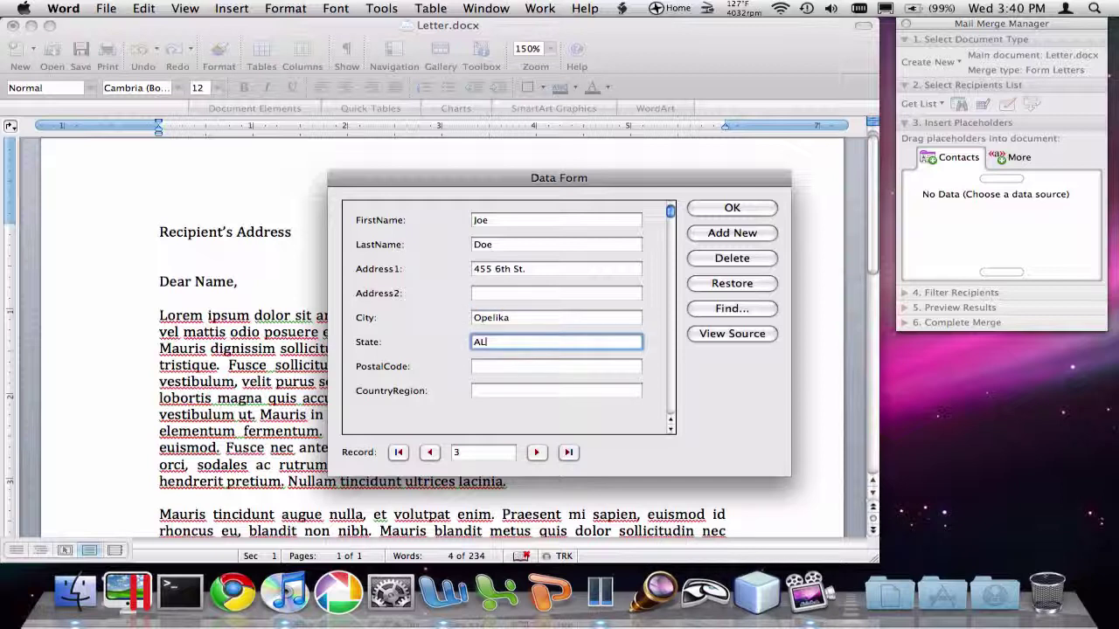
click(522, 365)
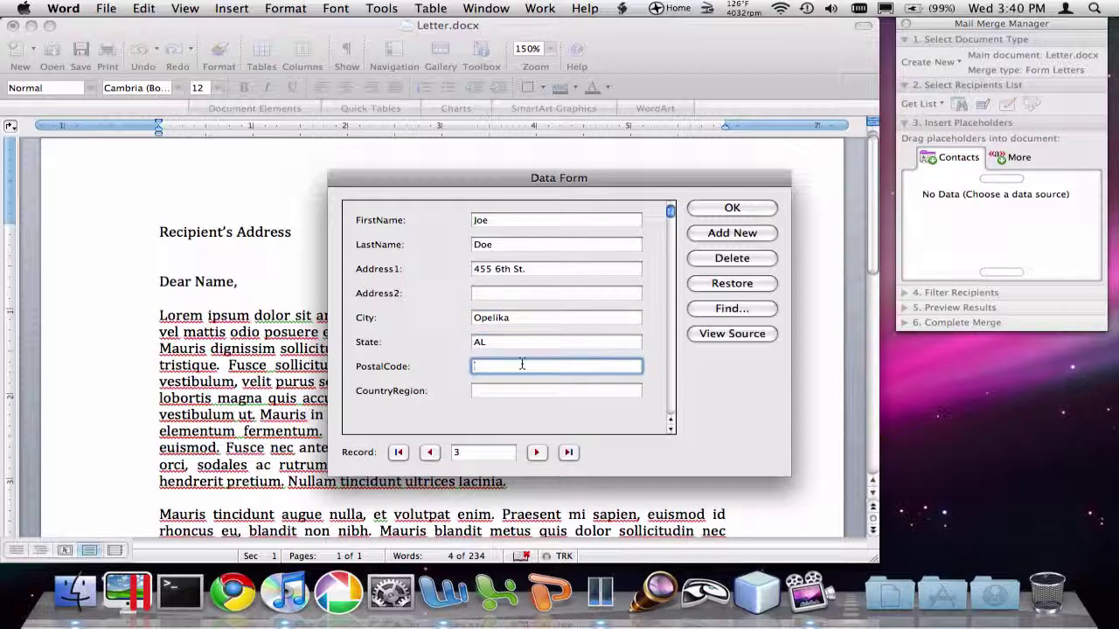
text(345453)
Close the Data Form with OK and browse the Contact List.docx placeholder fields.
click(729, 209)
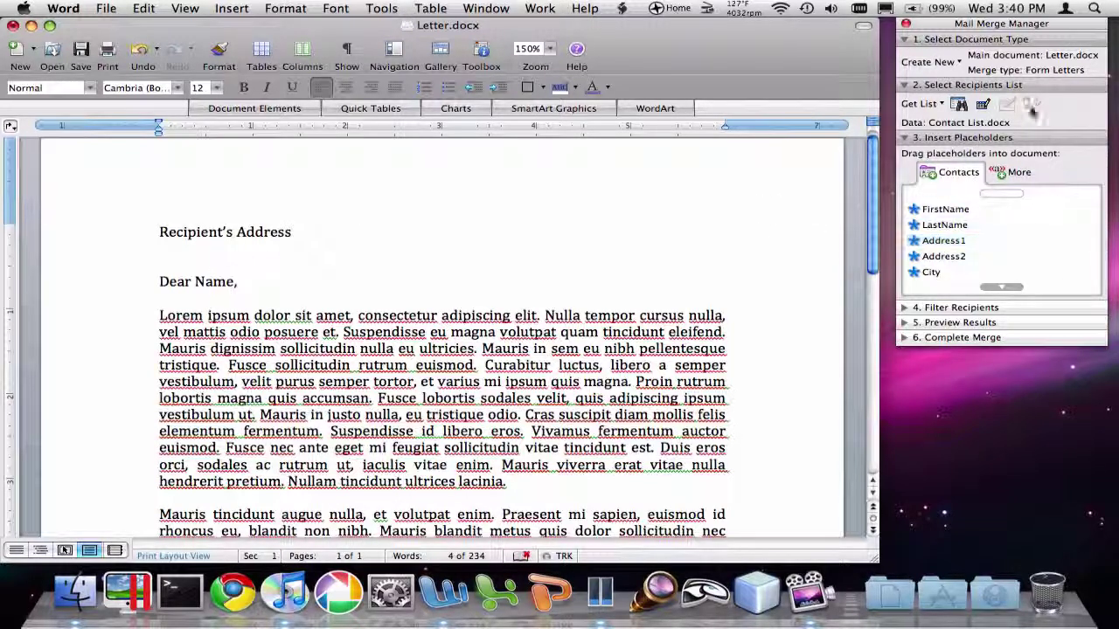
click(1001, 286)
click(1001, 193)
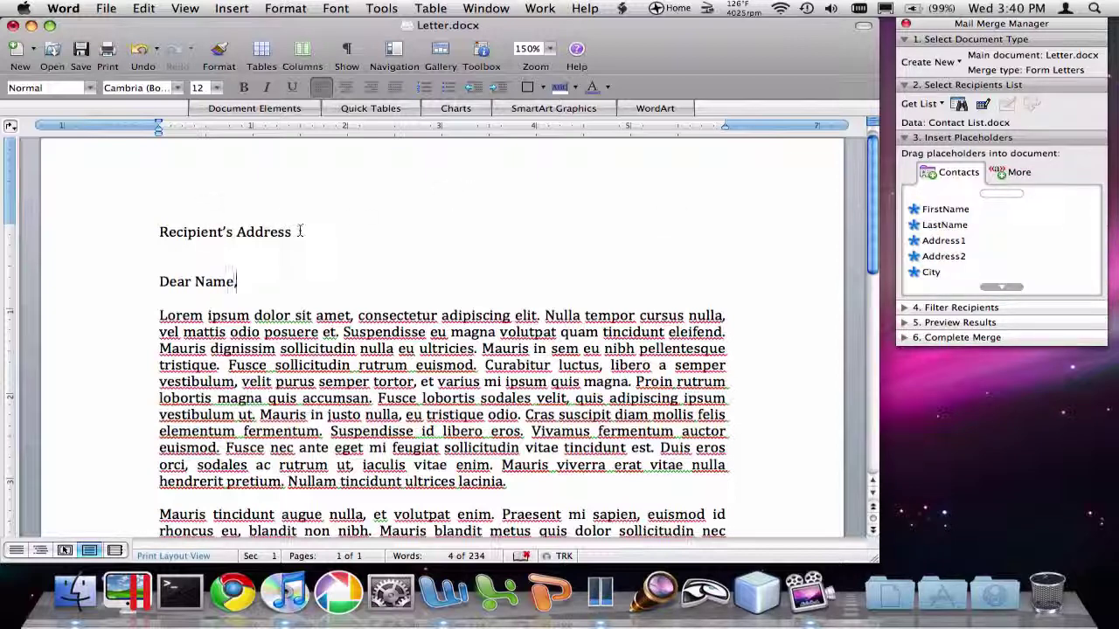
Replace the Recipient's Address text with «Address1» and «Address2» on separate lines.
drag(300, 232, 92, 200)
key(Delete)
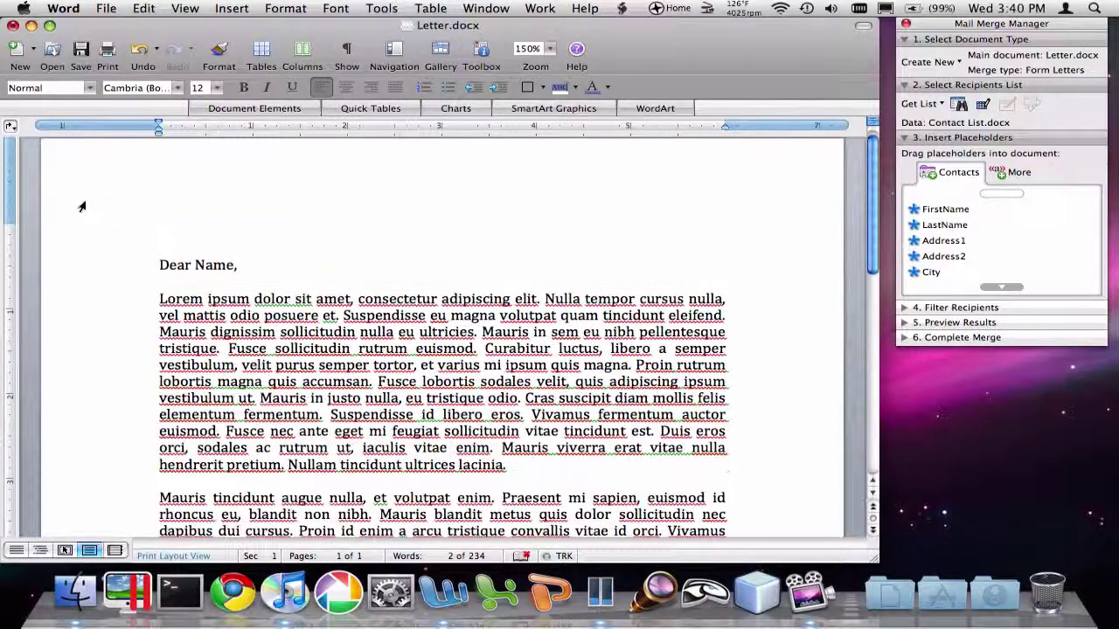
click(952, 241)
drag(956, 242, 144, 211)
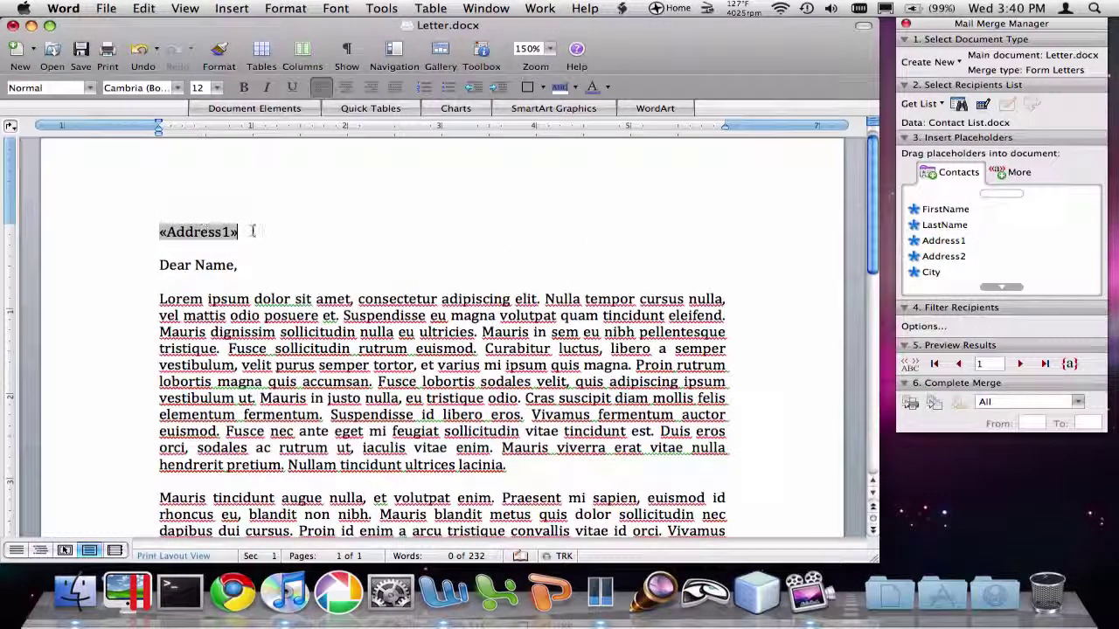
key(Return)
click(915, 244)
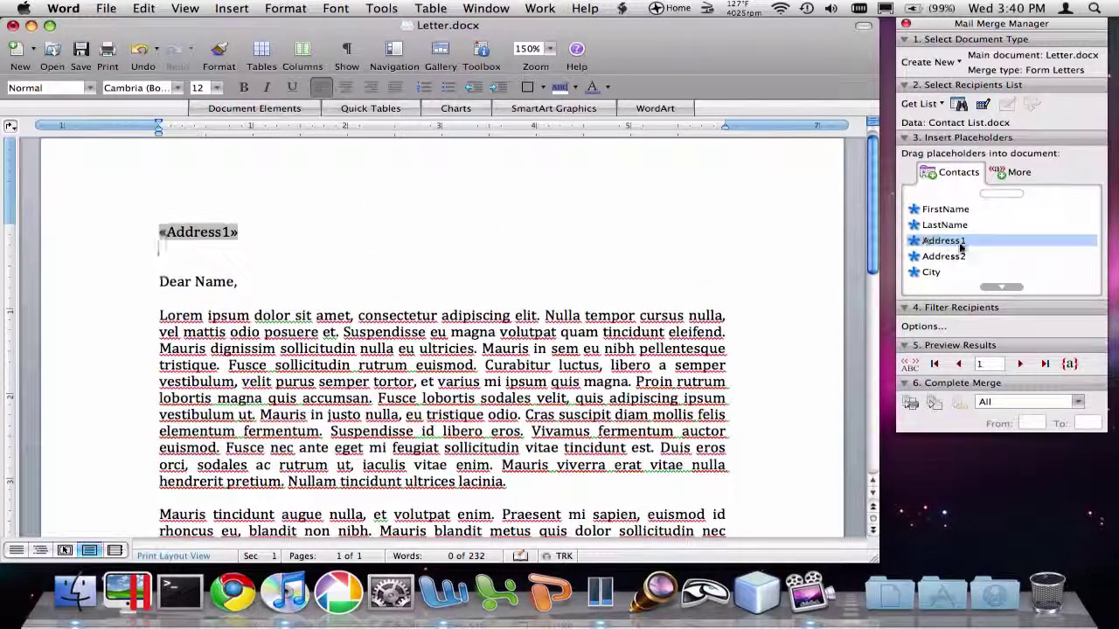
drag(948, 256, 180, 258)
key(Return)
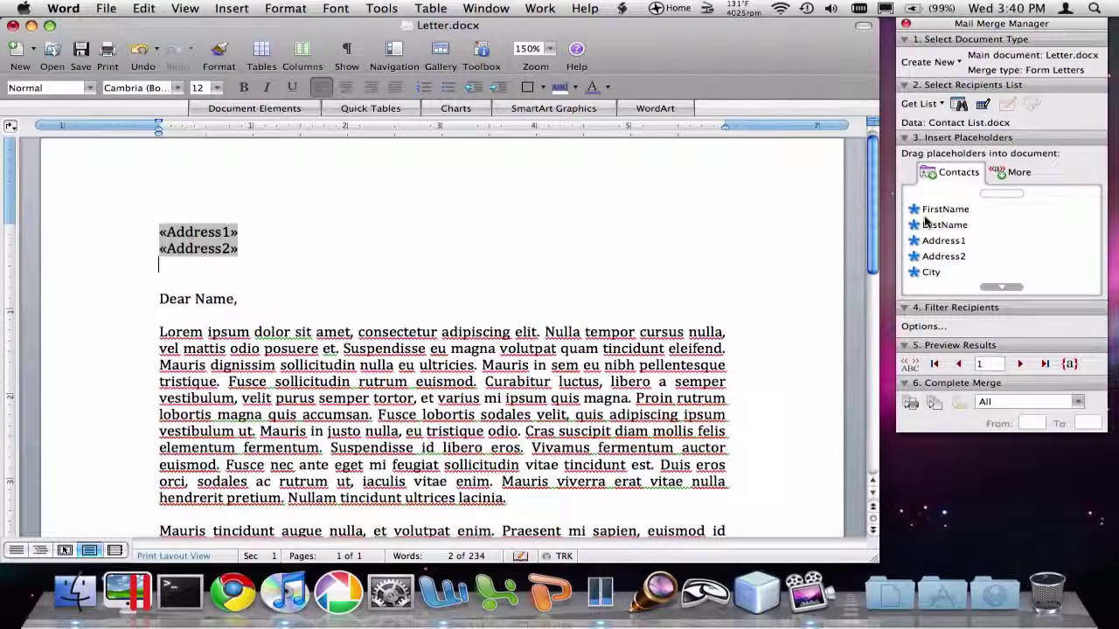
Add a third address line reading «City», «State» «PostalCode».
drag(931, 272, 201, 266)
text(,)
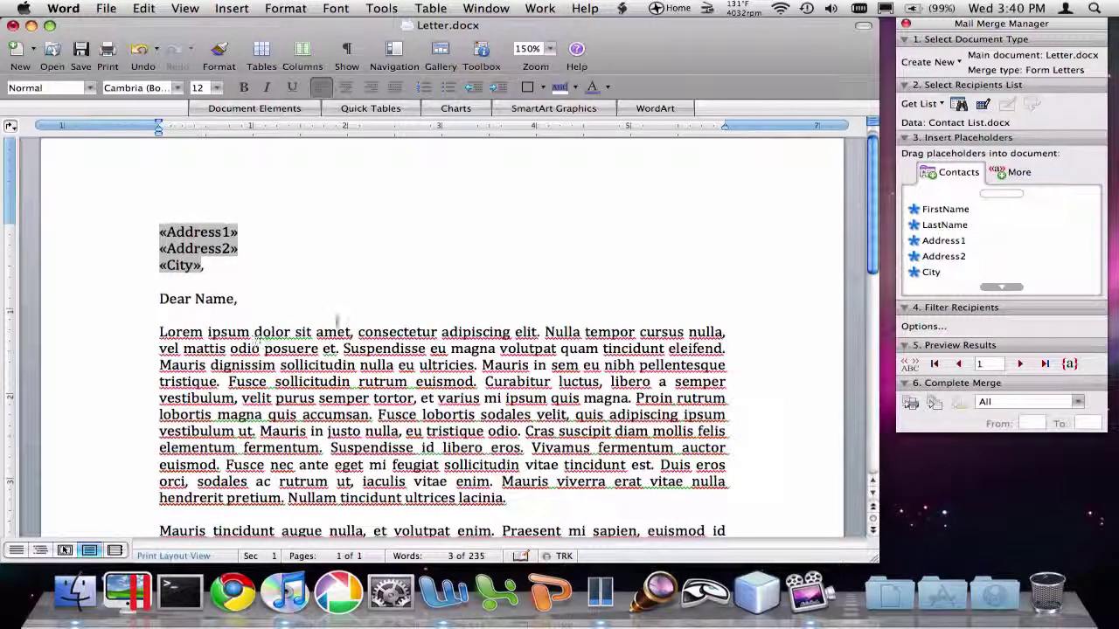
click(1000, 287)
drag(934, 256, 210, 267)
drag(996, 272, 491, 261)
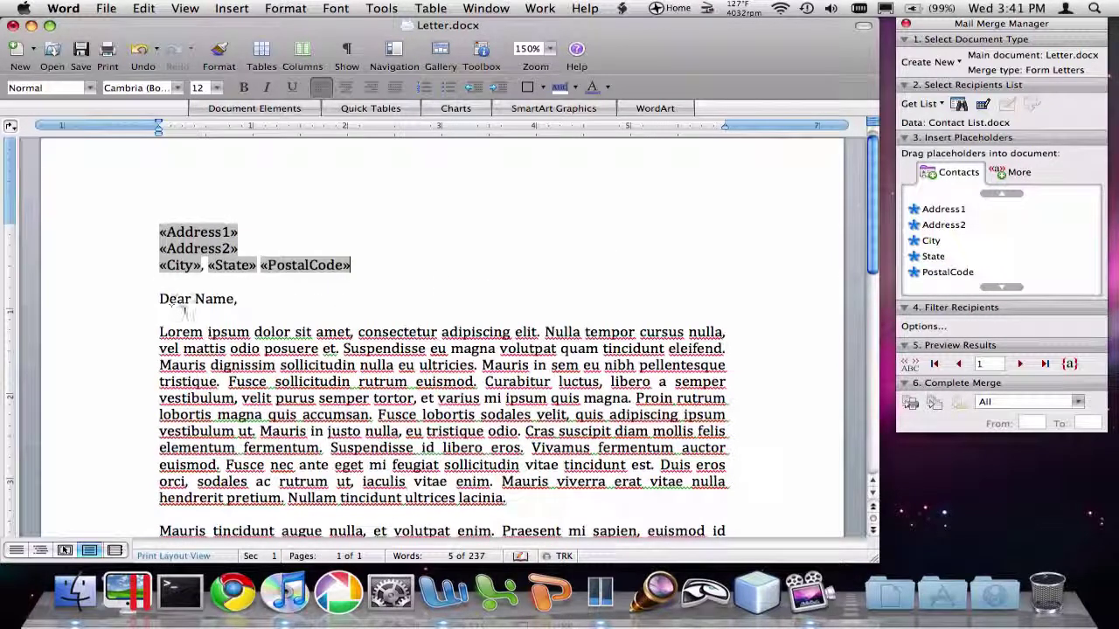
Replace Name in the greeting with «FirstName» «LastName» placeholders.
double_click(213, 299)
key(Delete)
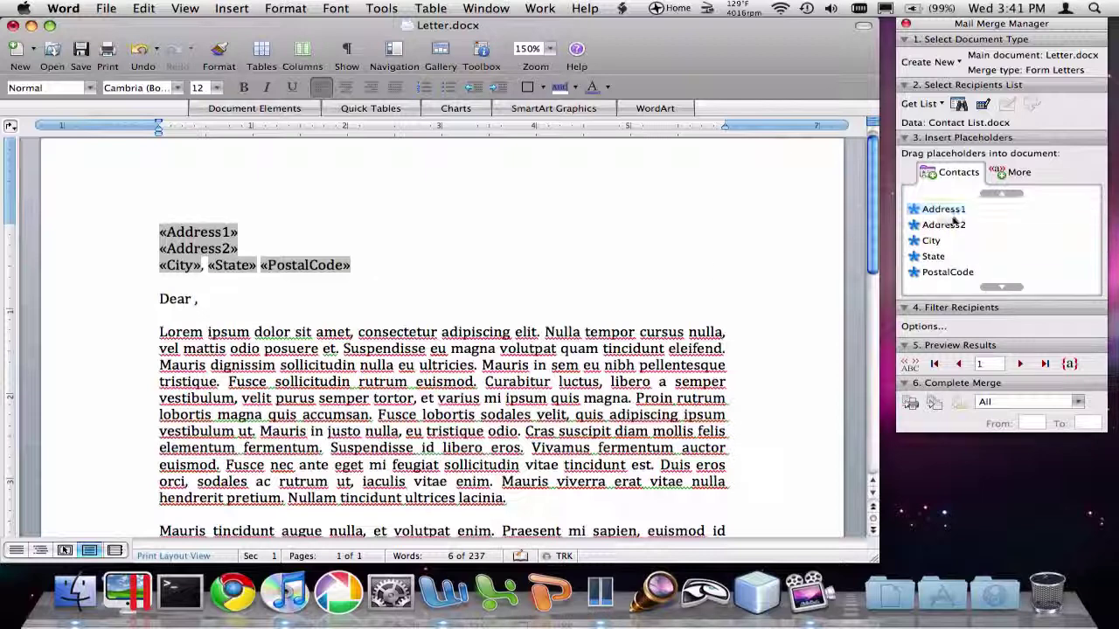
scroll(970, 219, up, 2)
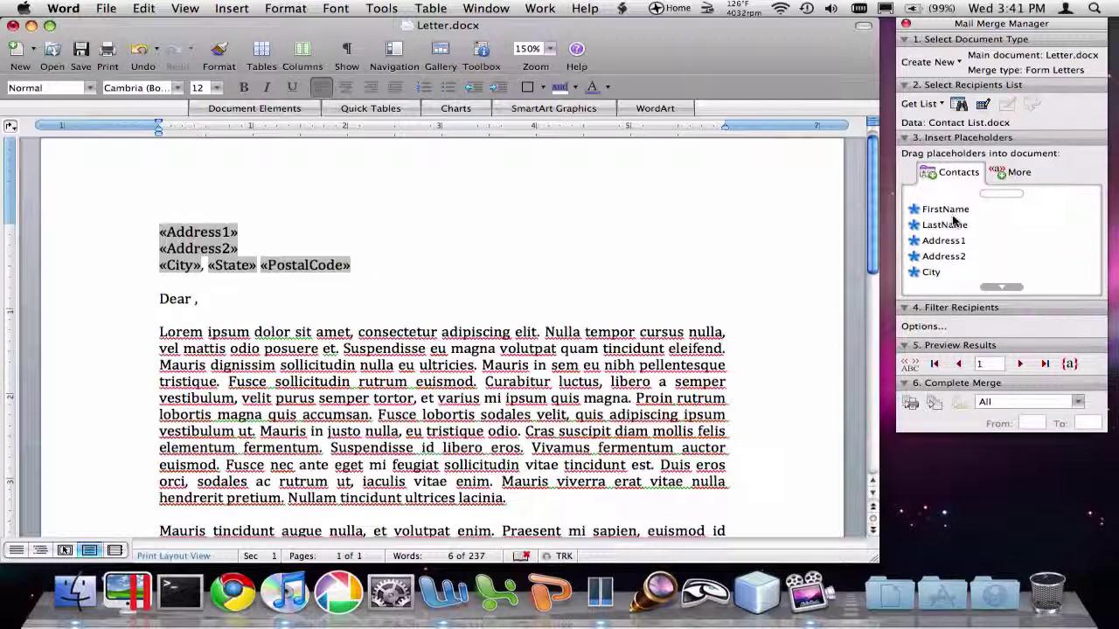
drag(947, 210, 196, 301)
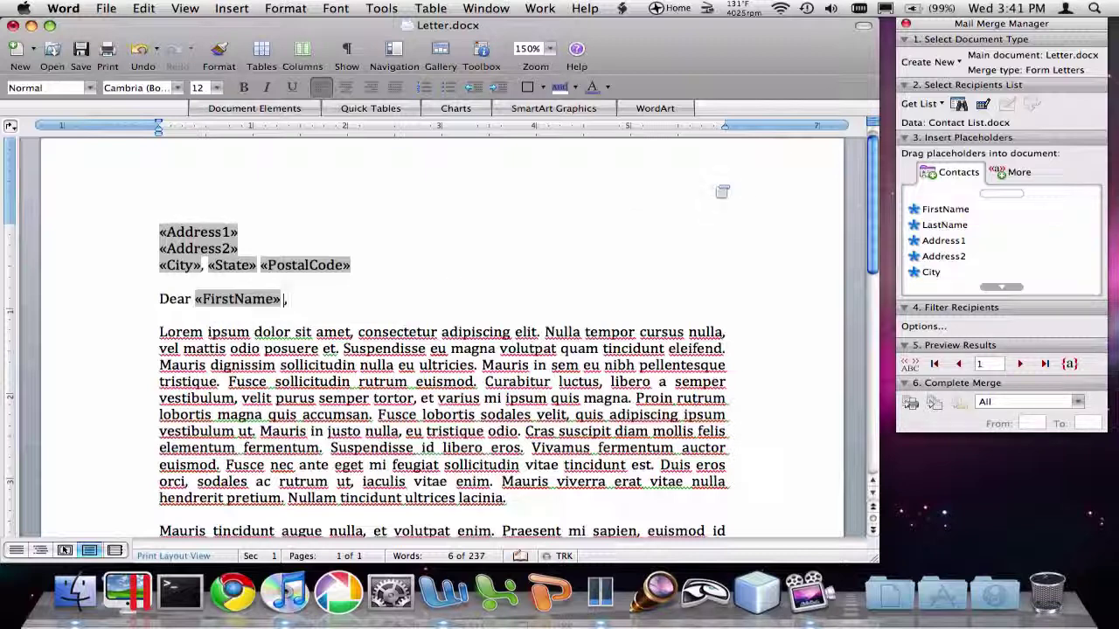
drag(944, 224, 289, 306)
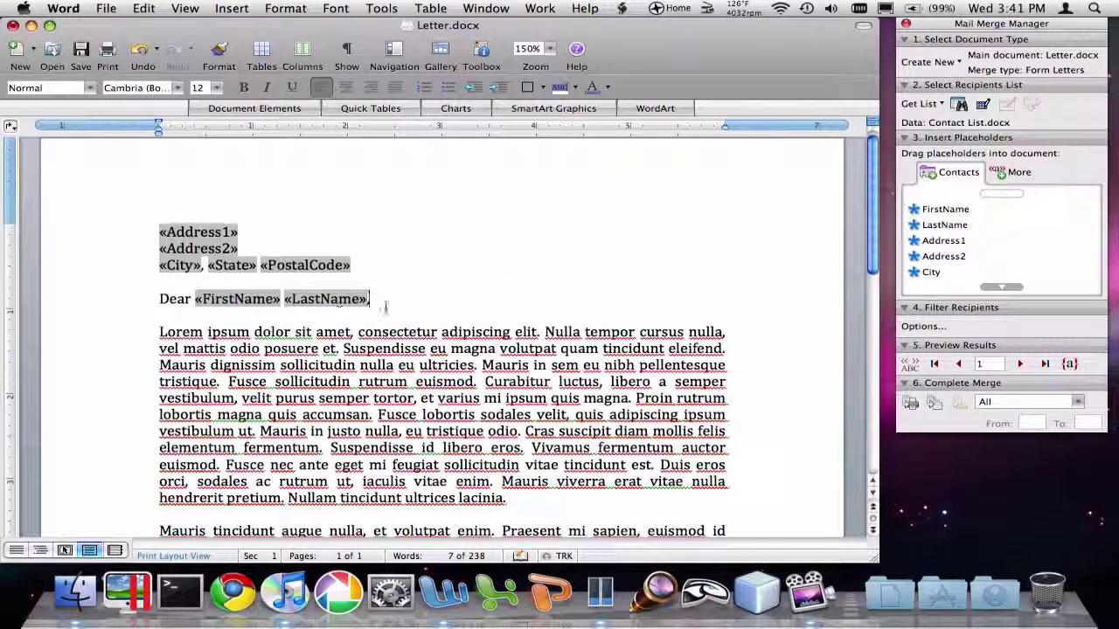
scroll(537, 260, up, 1)
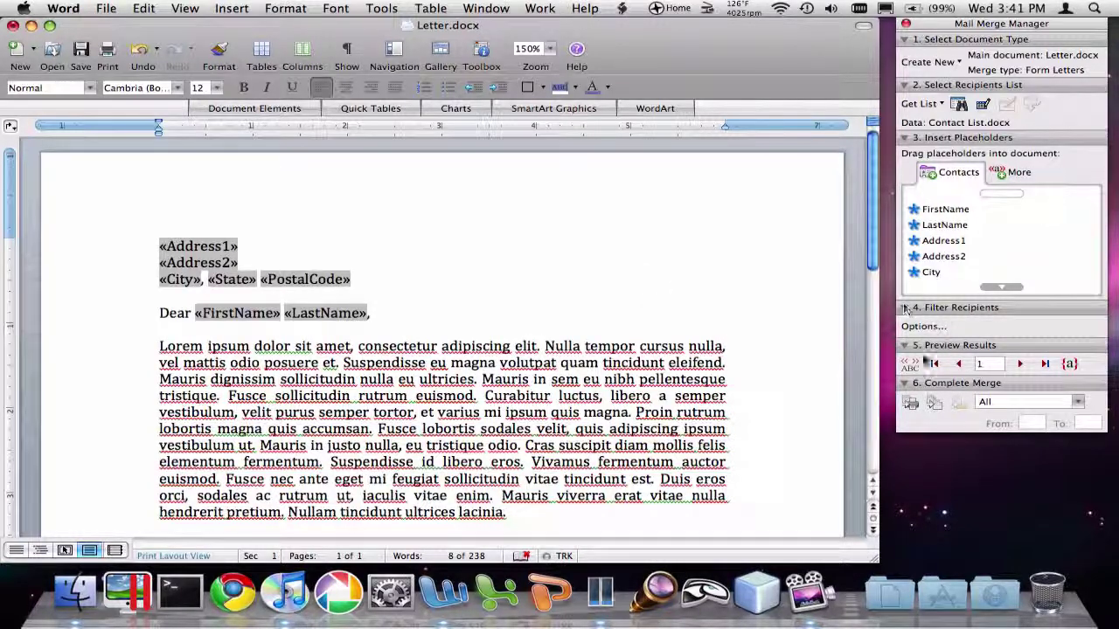
click(913, 367)
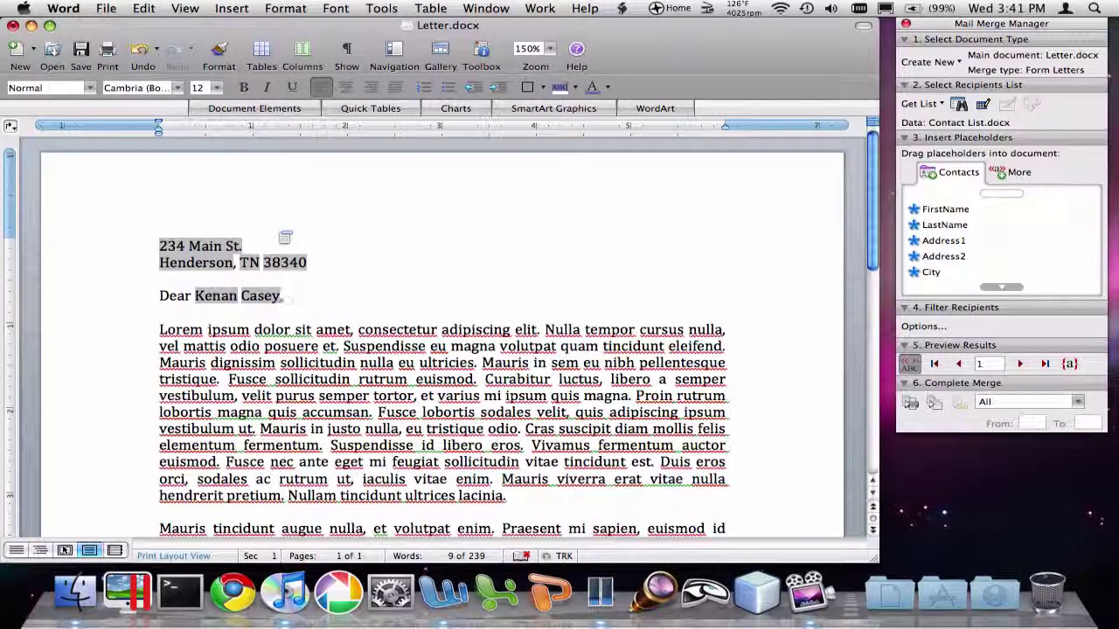
scroll(287, 239, down, 1)
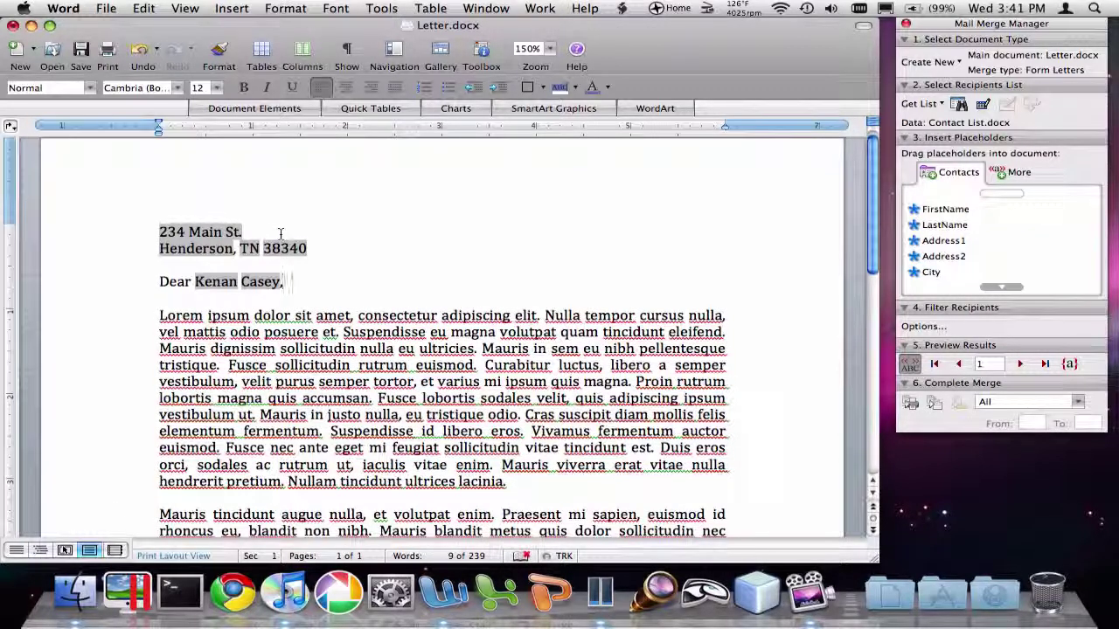
scroll(280, 233, down, 3)
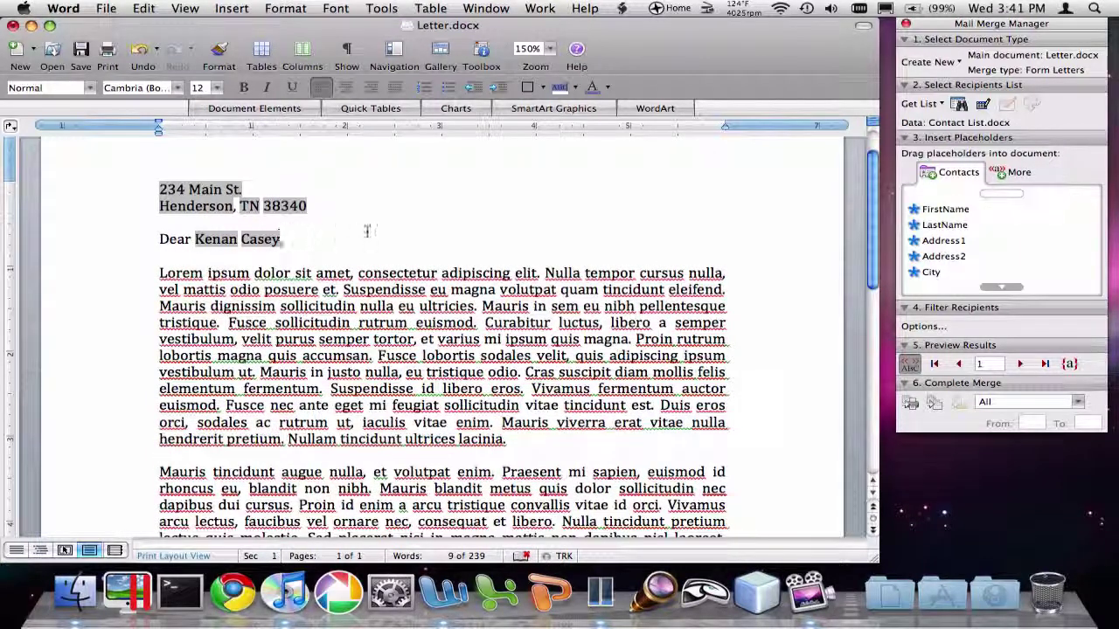
click(1021, 364)
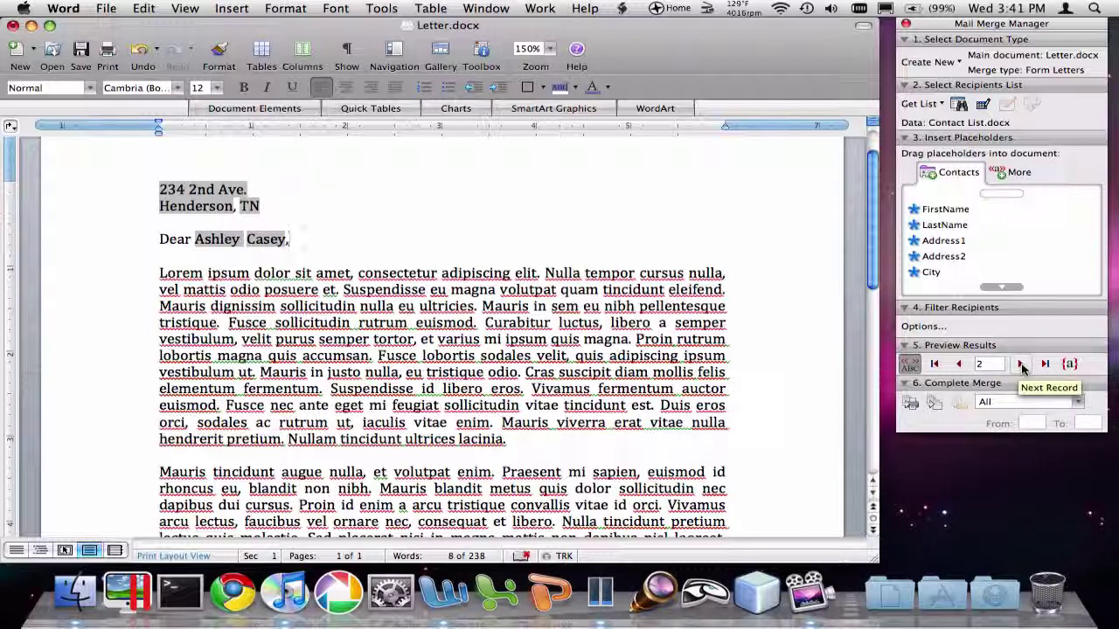
click(1021, 364)
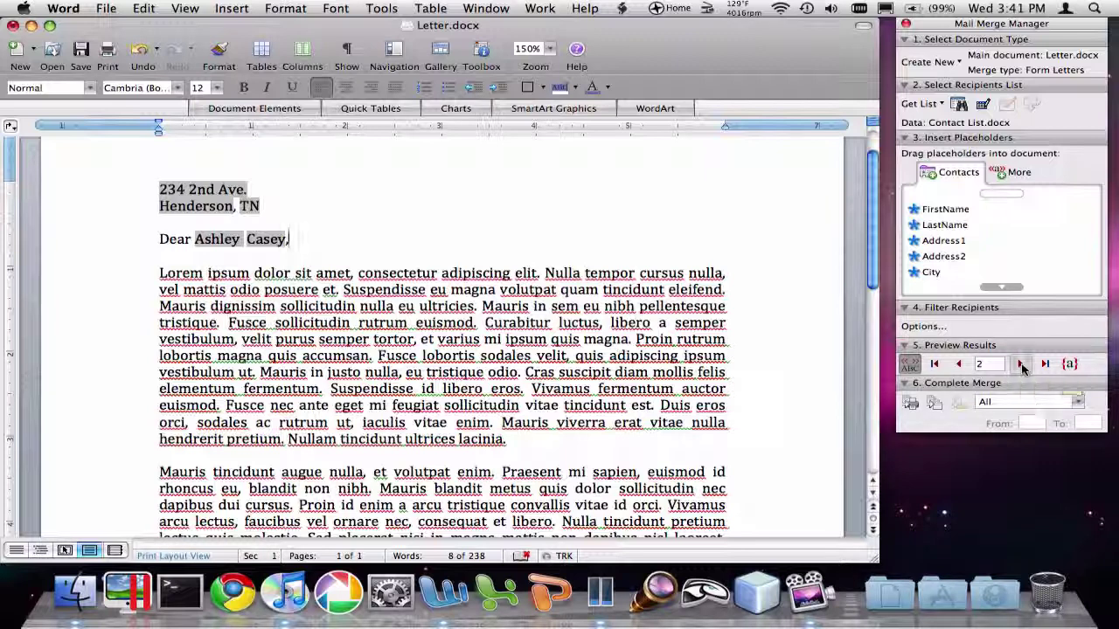
click(962, 364)
click(964, 365)
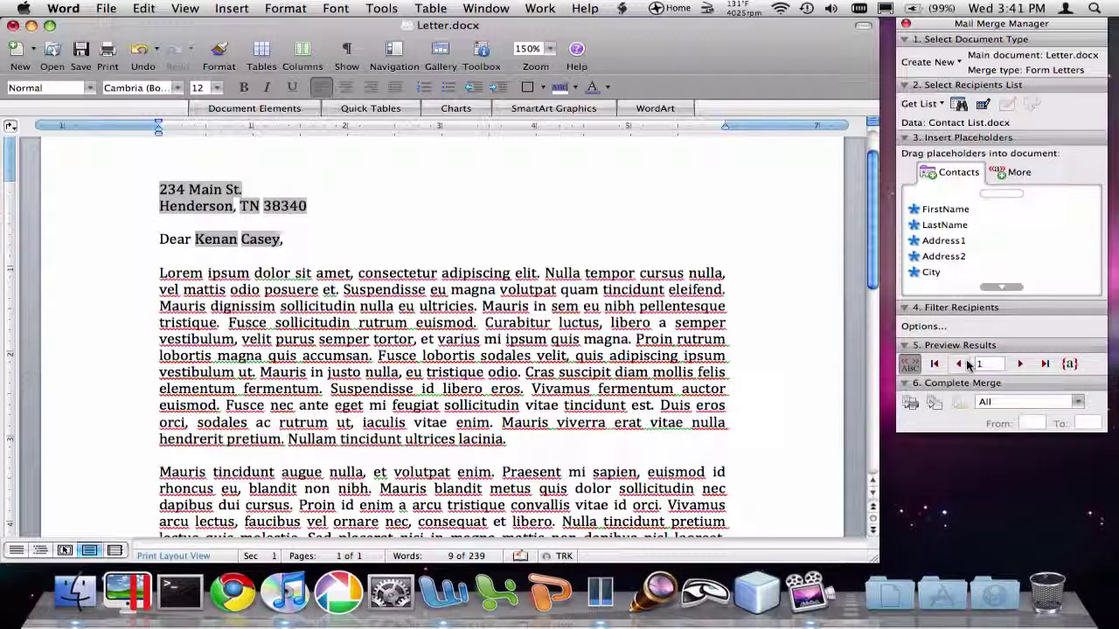
click(908, 363)
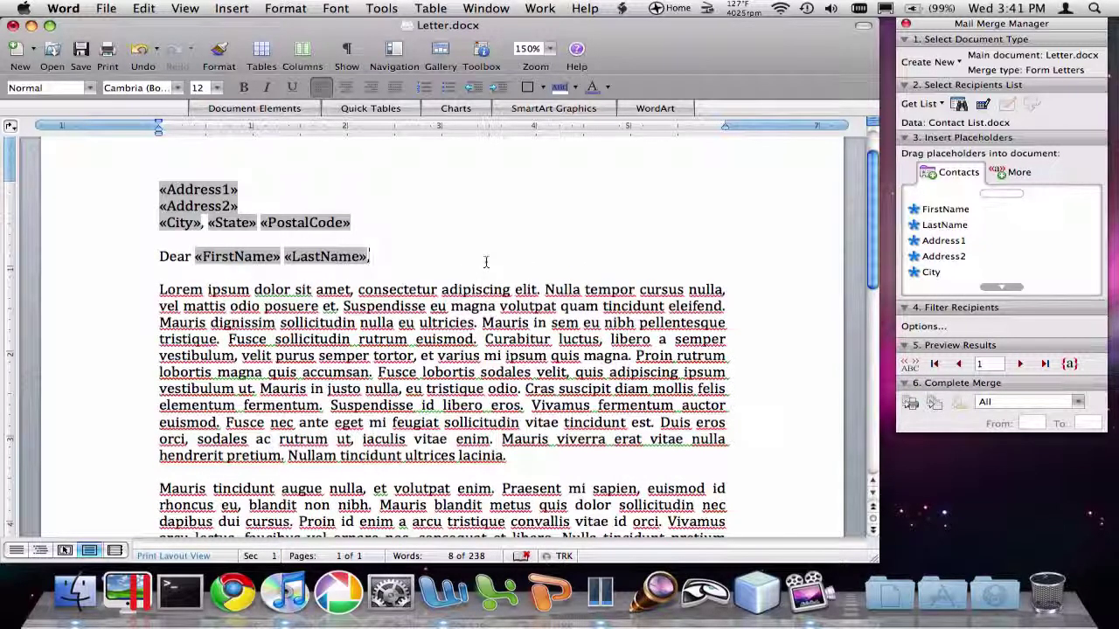
scroll(486, 262, down, 2)
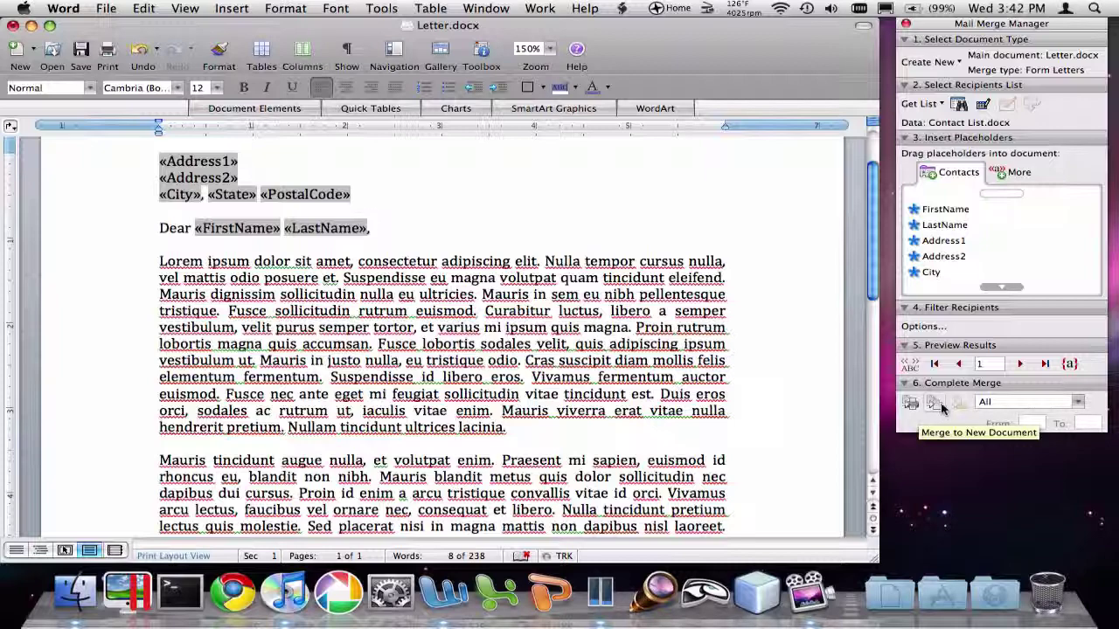
Merge to a new document and scroll through the three personalised Form Letters1 pages.
click(936, 403)
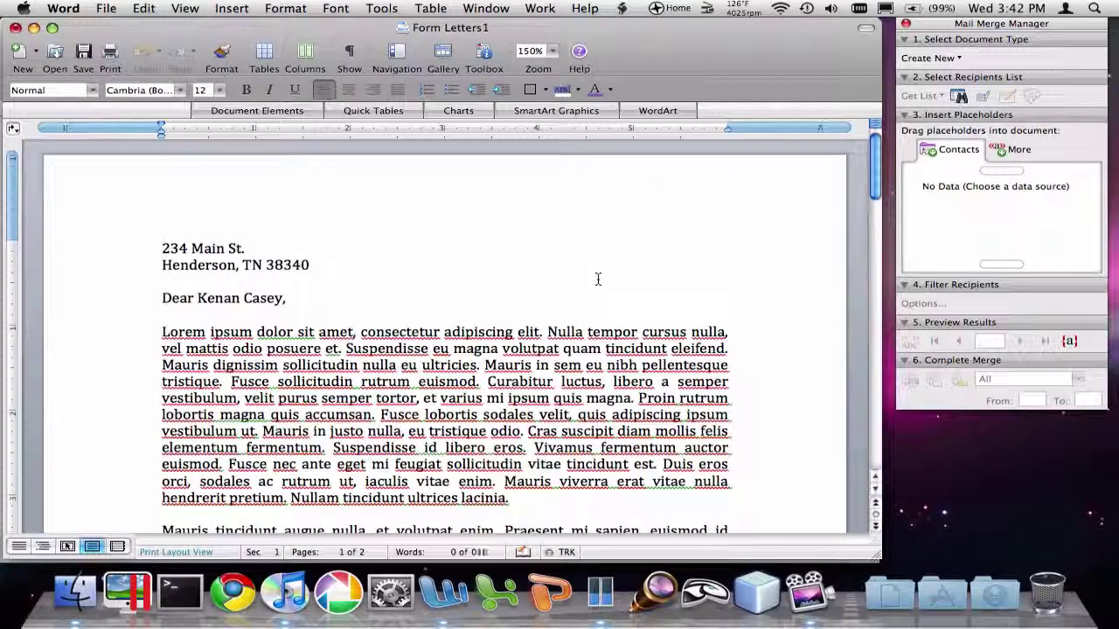
scroll(598, 279, down, 1)
scroll(597, 278, down, 2)
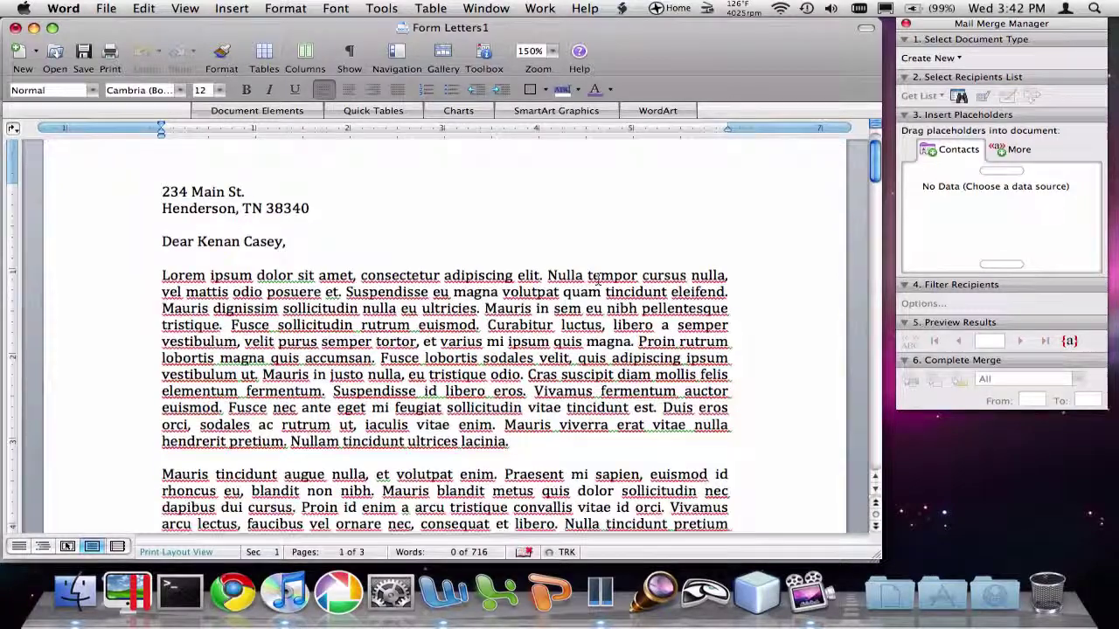
scroll(598, 279, down, 10)
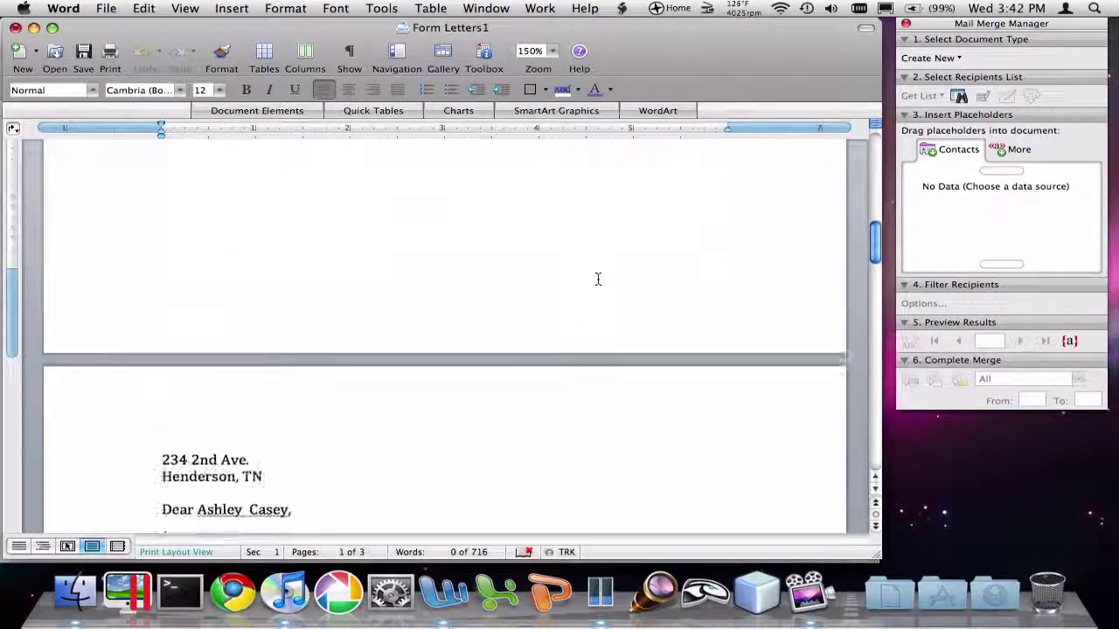
scroll(598, 279, down, 15)
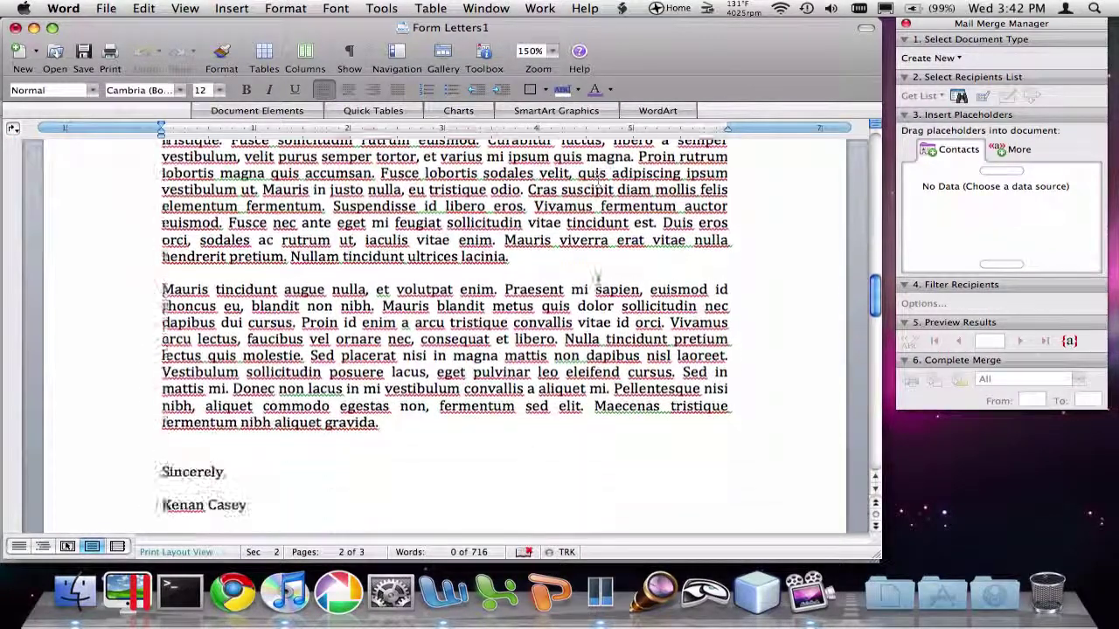
scroll(598, 277, down, 15)
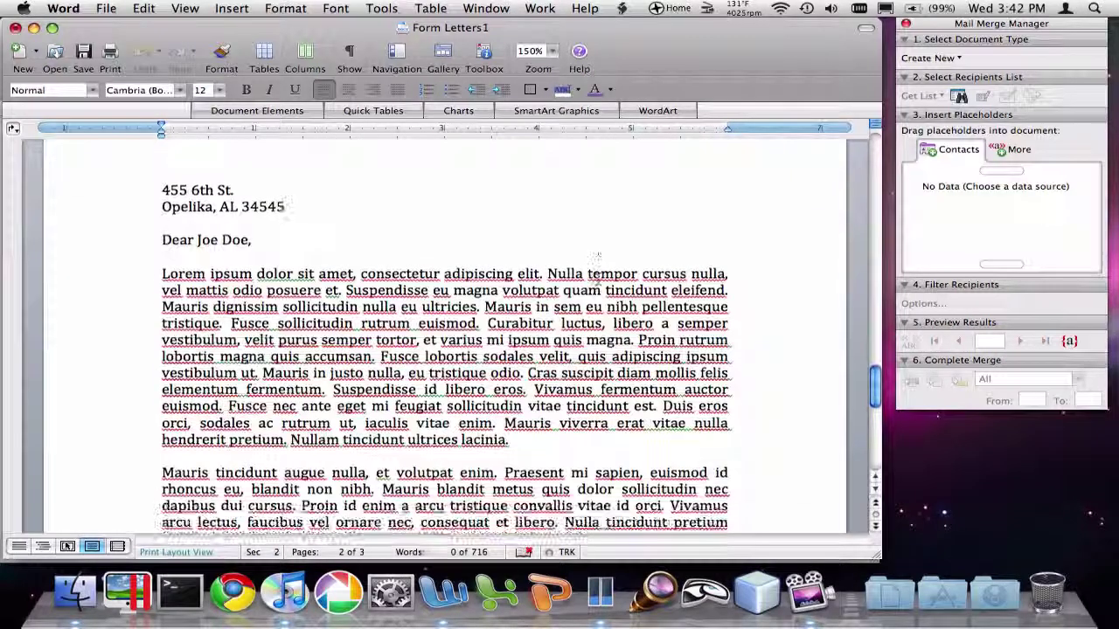
scroll(597, 262, down, 5)
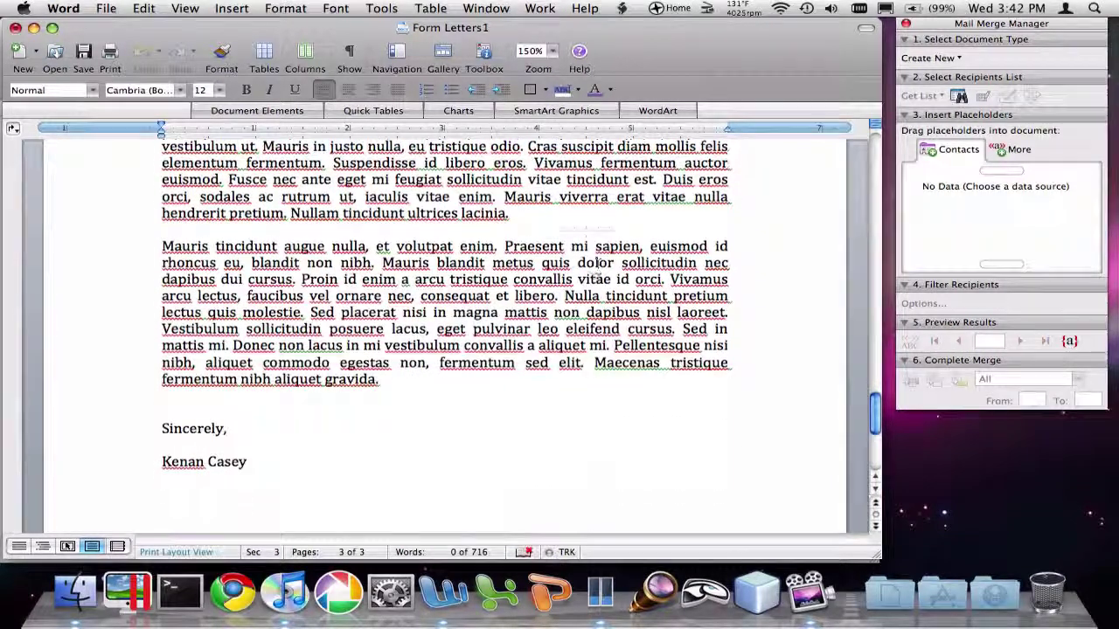
scroll(598, 279, down, 4)
scroll(597, 279, up, 12)
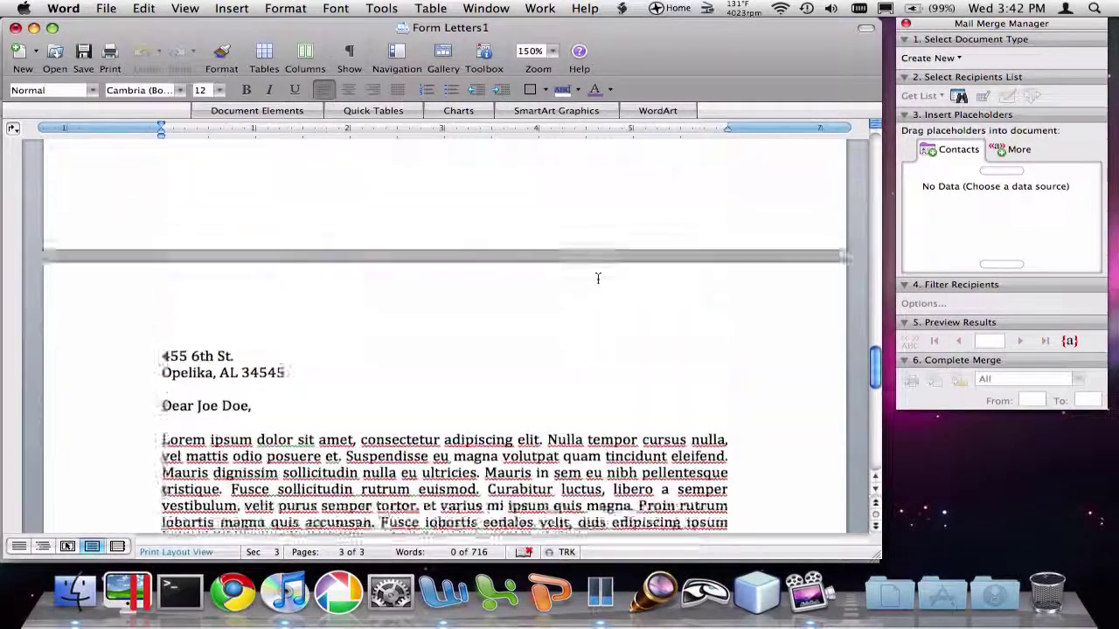
scroll(598, 279, up, 20)
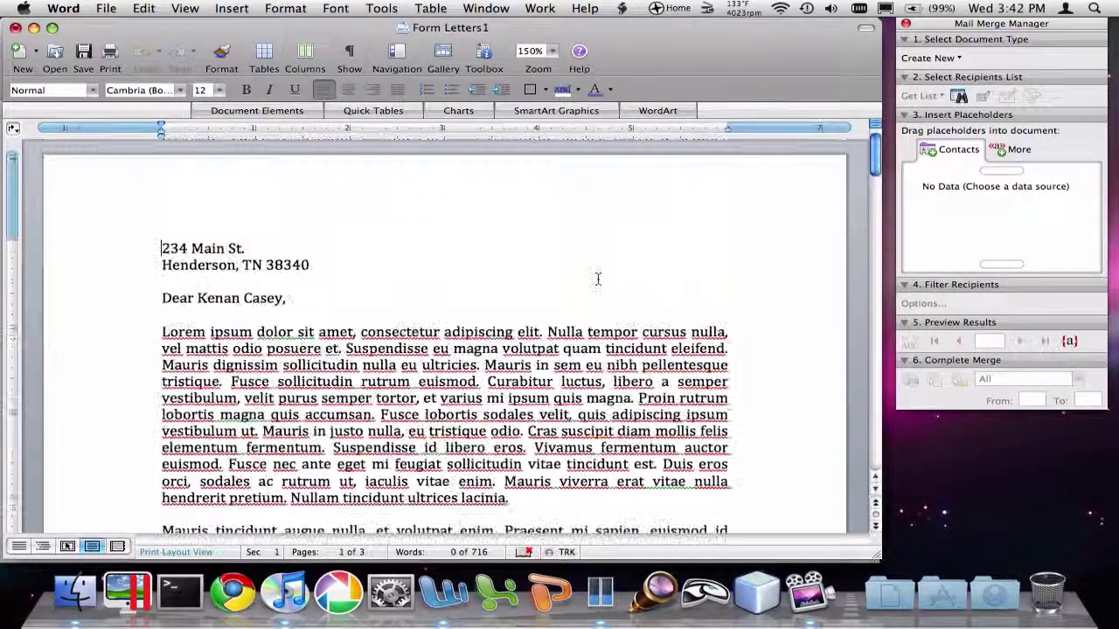
scroll(597, 279, down, 5)
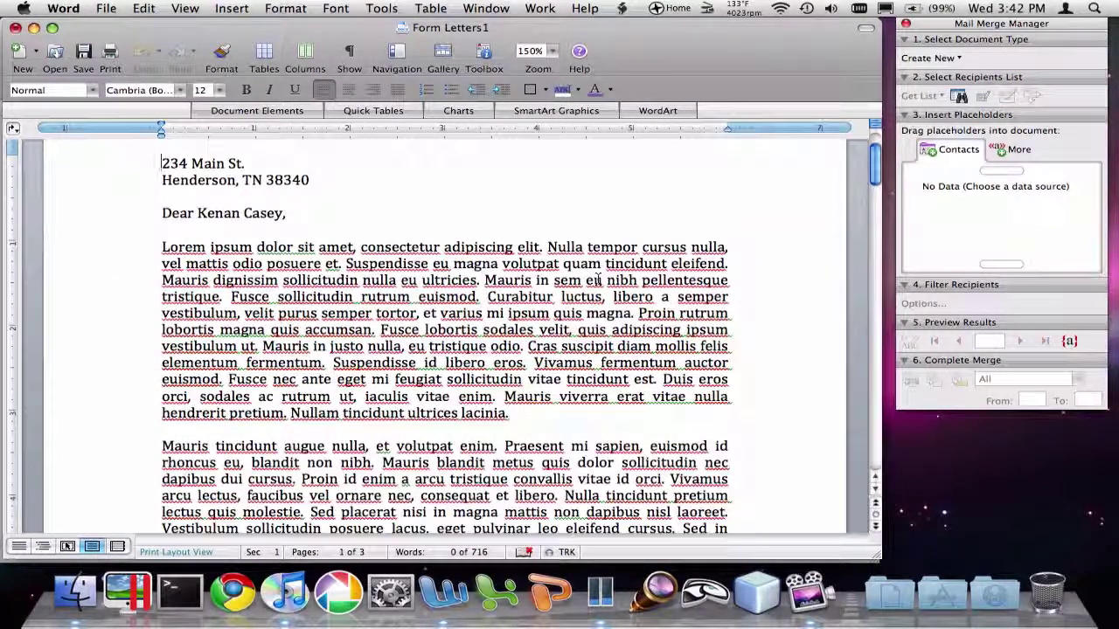
scroll(597, 278, down, 9)
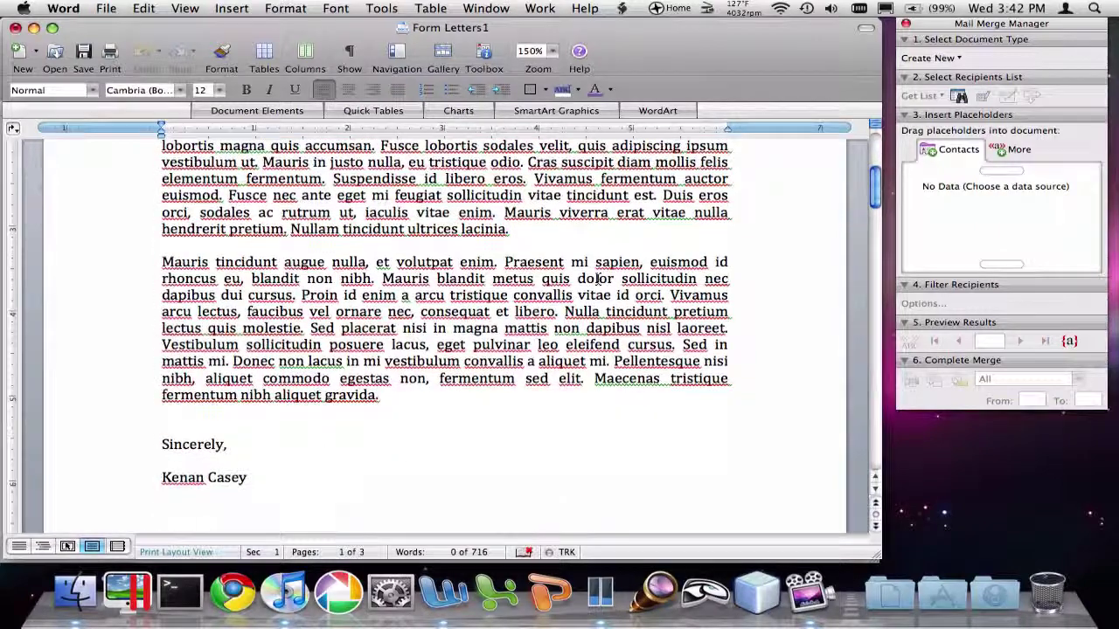
scroll(597, 279, down, 20)
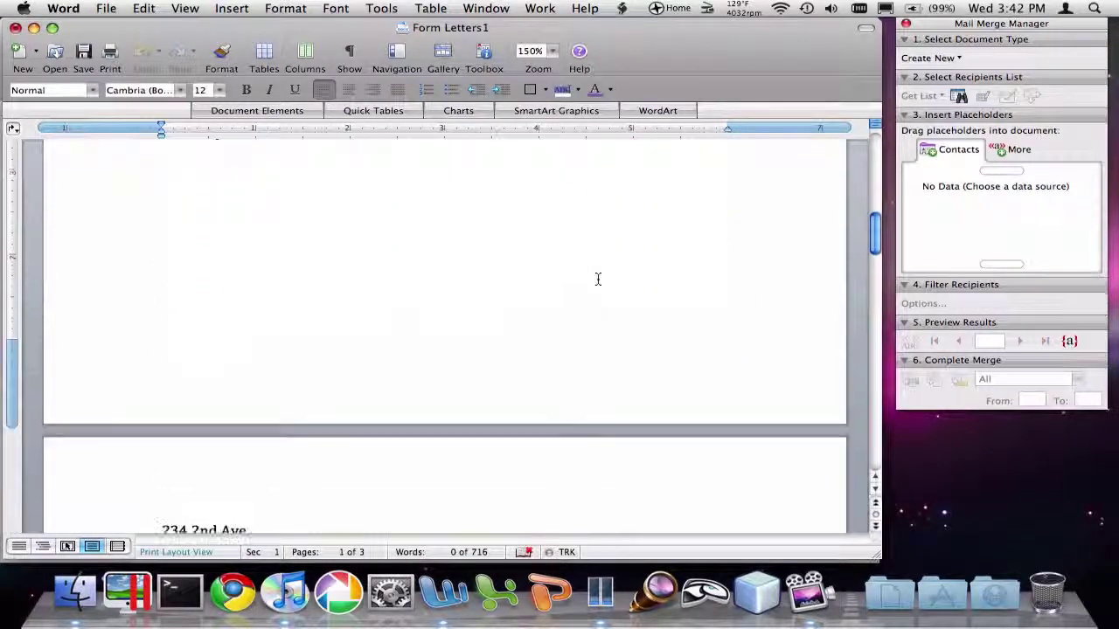
scroll(597, 279, down, 2)
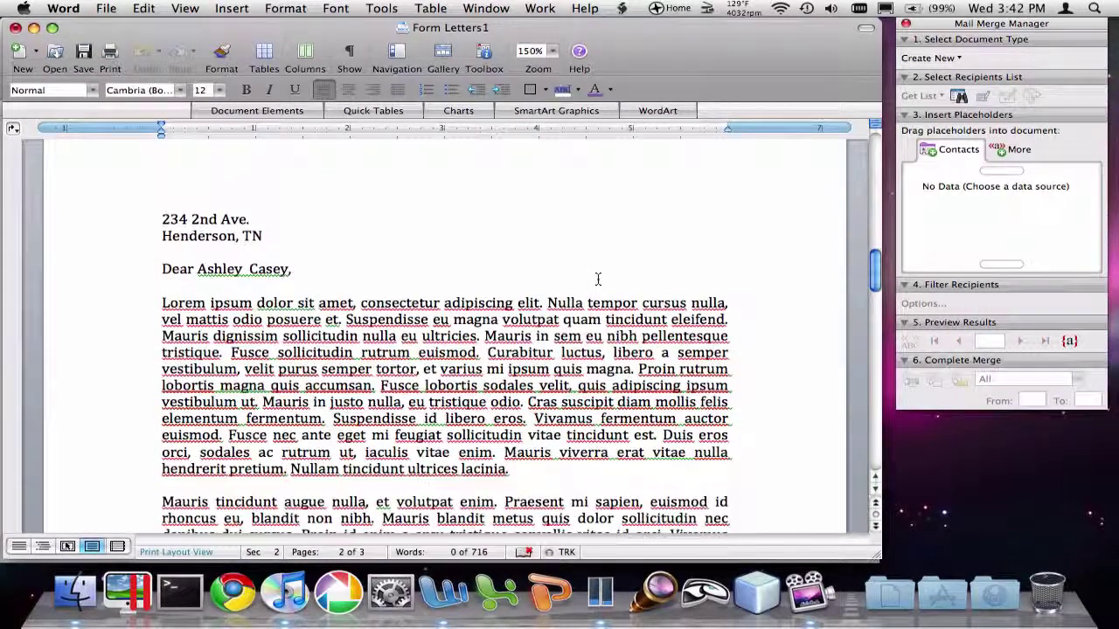
scroll(444, 319, down, 20)
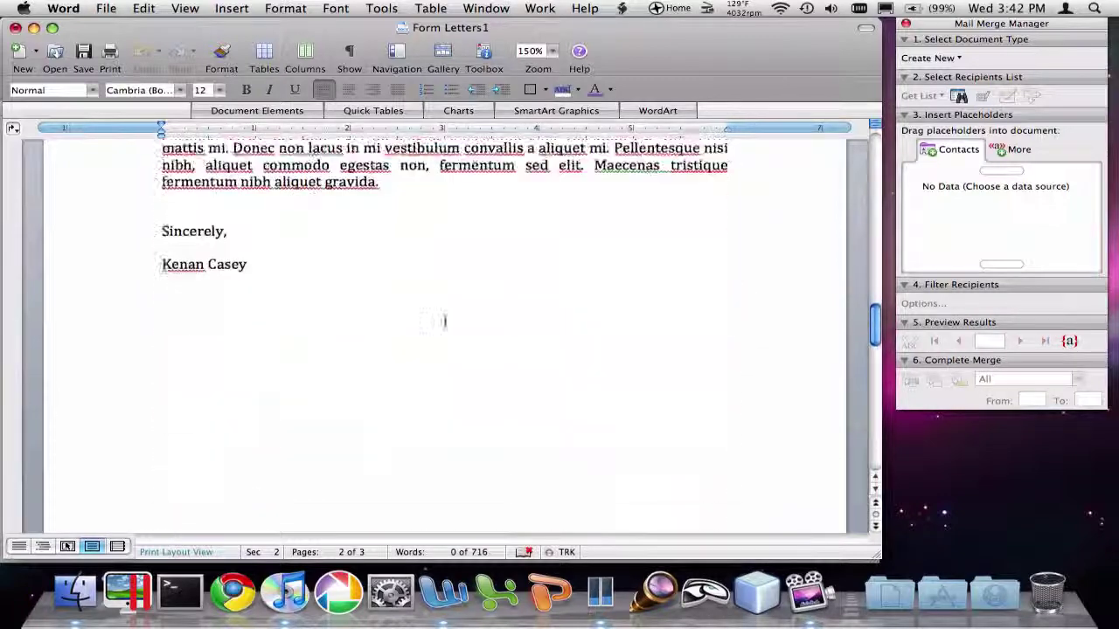
scroll(445, 320, down, 20)
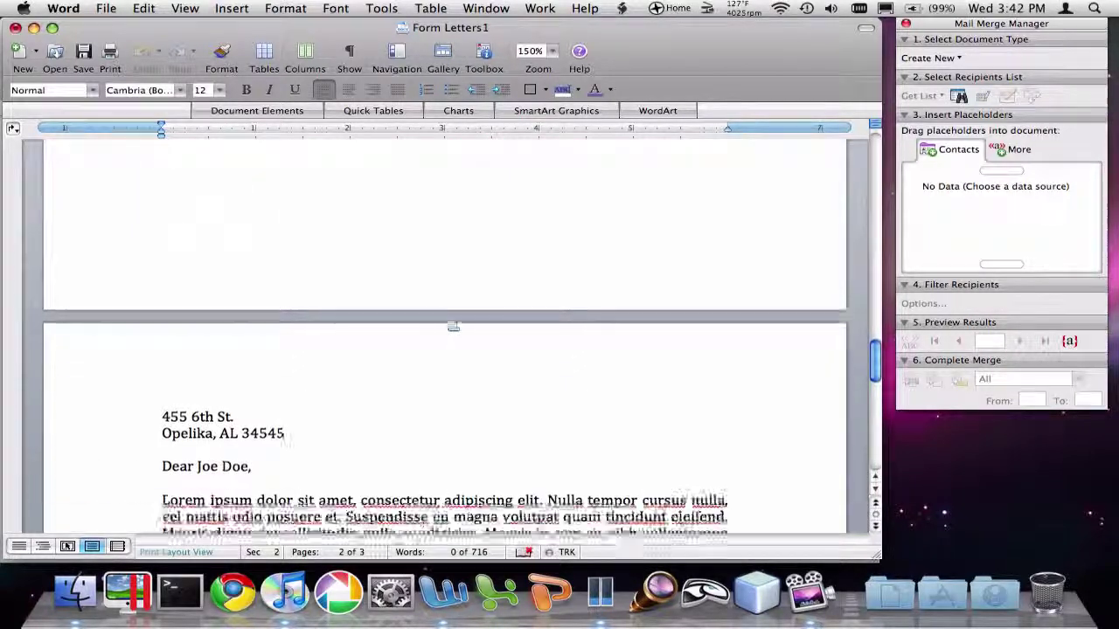
scroll(445, 320, down, 10)
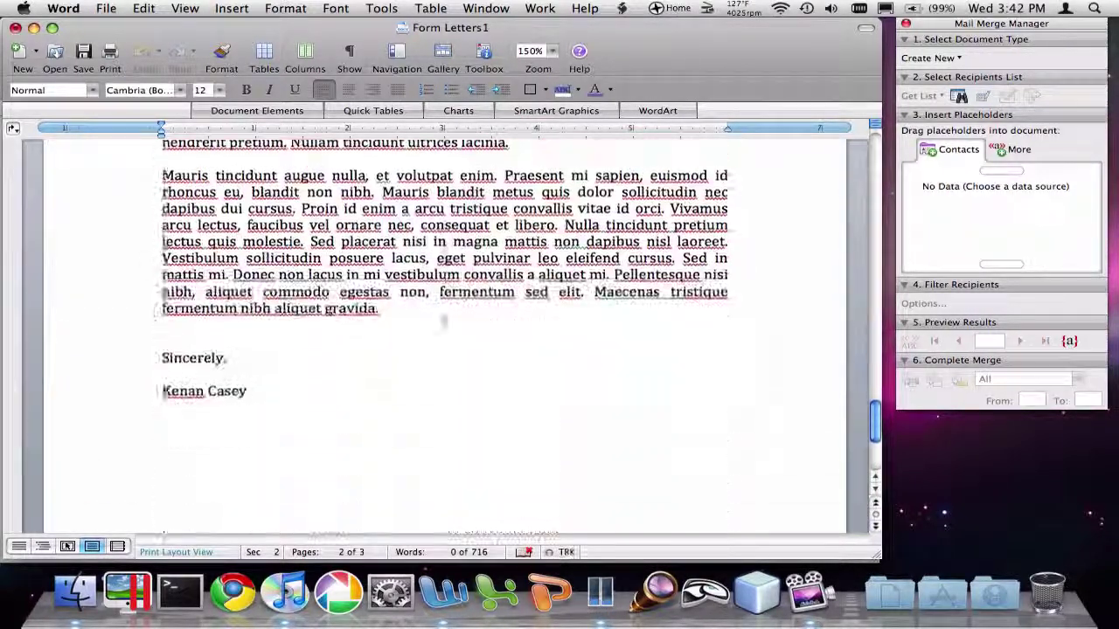